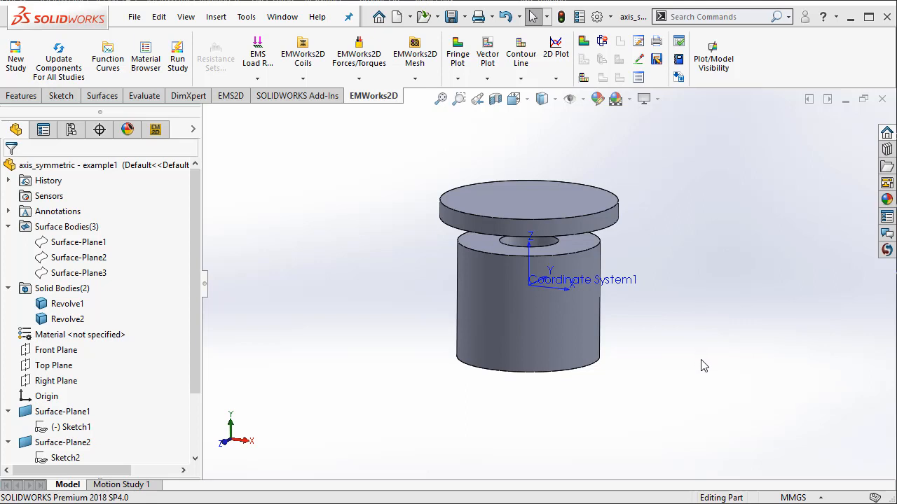
Examine the lower hollow cylinder and the disc above it by selecting and viewing each revolved body.
scroll(700, 344, "up", 2)
scroll(662, 299, "down", 1)
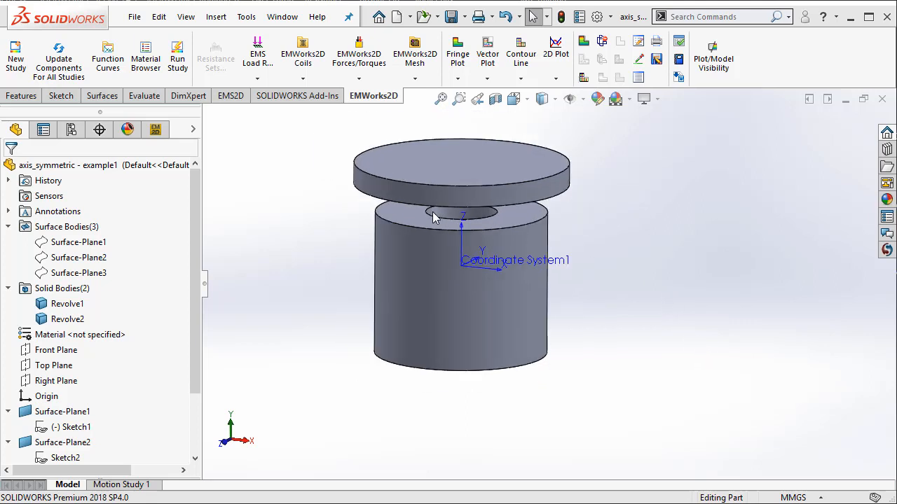
middle_click_drag(348, 238, 341, 262)
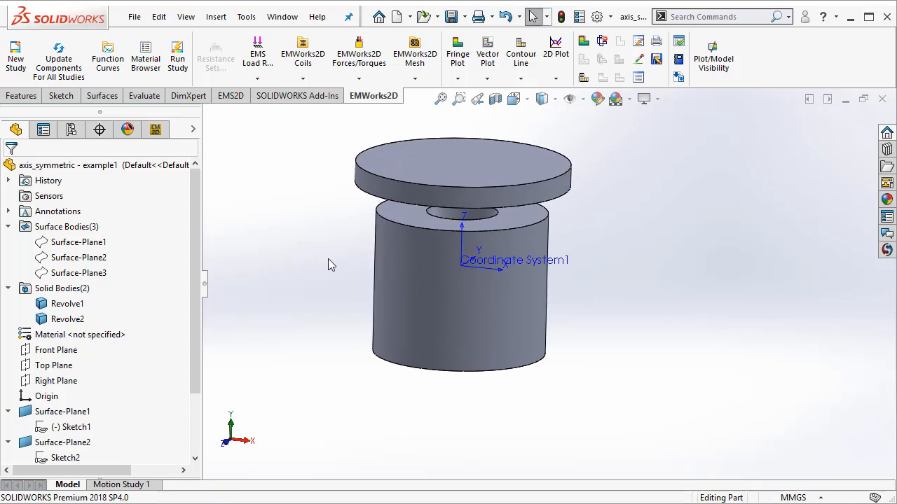
left_click(532, 321)
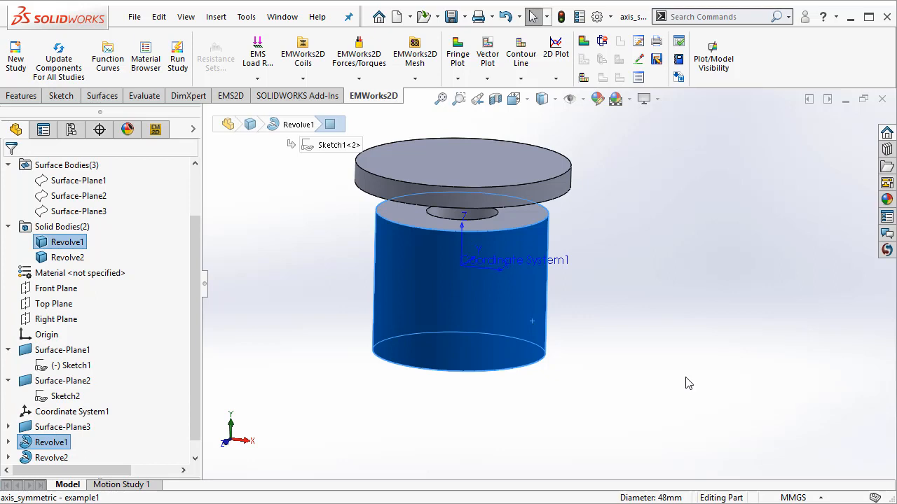
left_click(649, 320)
mouse_move(650, 386)
middle_mouse_down()
mouse_move(642, 366)
mouse_move(646, 389)
middle_mouse_up()
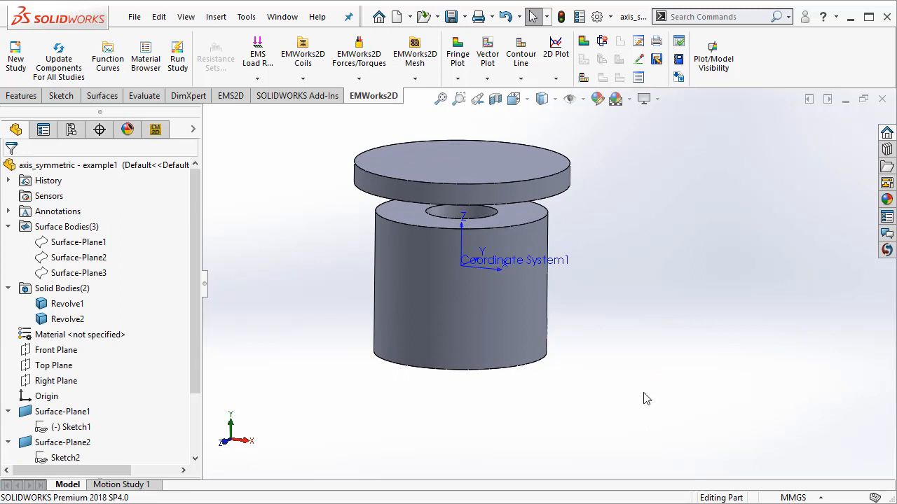
left_click(540, 200)
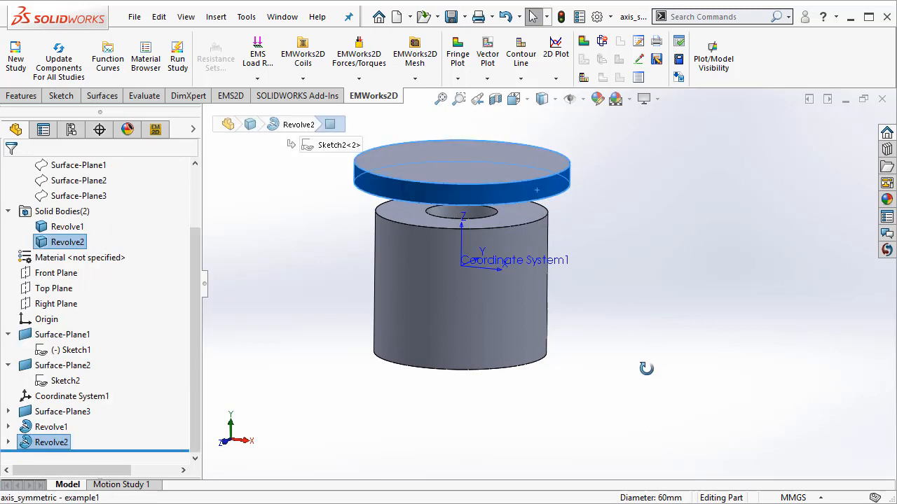
mouse_move(644, 366)
middle_mouse_down()
mouse_move(636, 320)
mouse_move(645, 379)
middle_mouse_up()
left_click(634, 247)
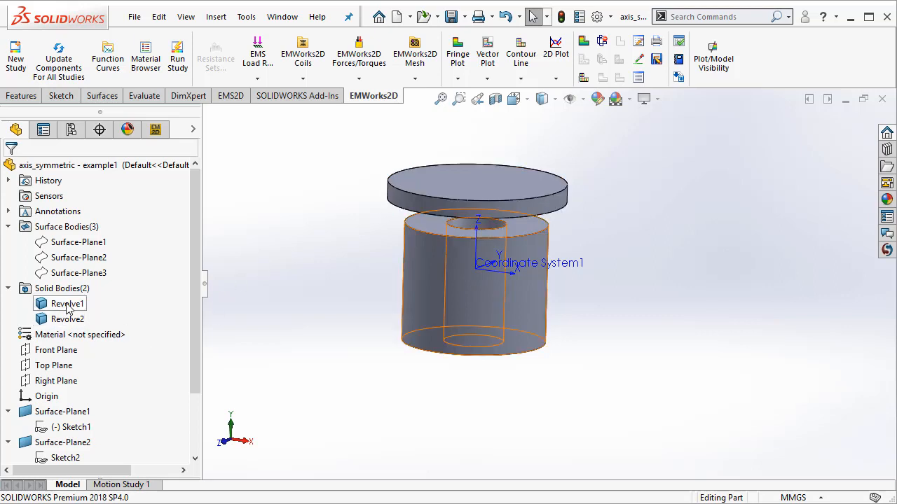
Show the hidden surface bodies Surface-Plane1 and Surface-Plane2.
left_click(79, 243)
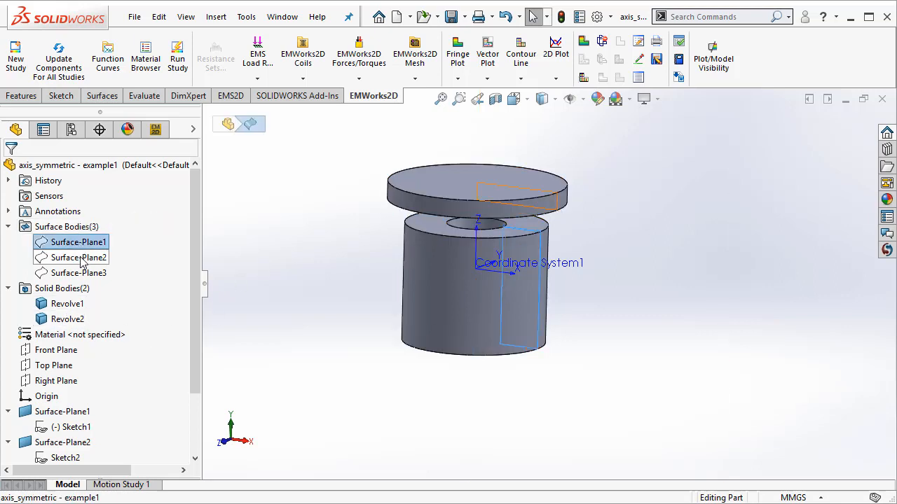
left_click(78, 257, "ctrl")
right_click(80, 257)
left_click(93, 236)
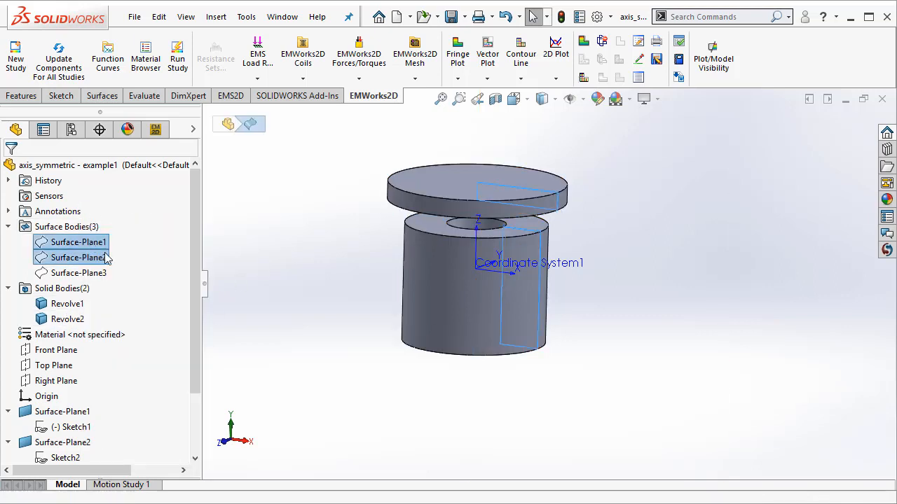
left_click(341, 368)
middle_click_drag(341, 368, 336, 334)
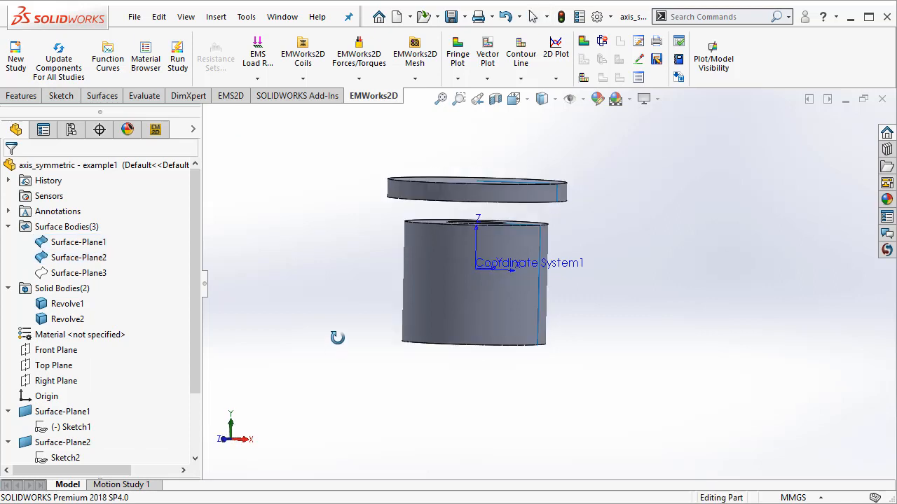
Hide the solid bodies Revolve1 and Revolve2 to inspect the two rectangular cross-section surfaces.
left_click(67, 303)
left_click(68, 319, "ctrl")
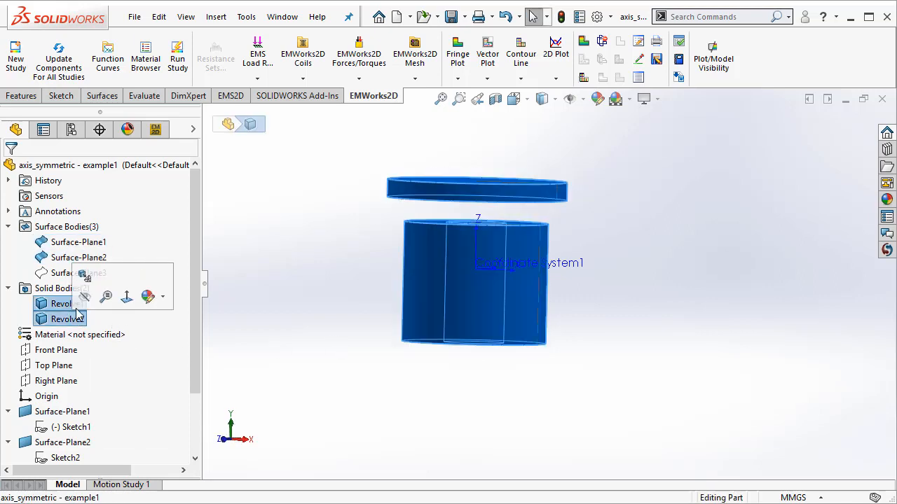
left_click(84, 299)
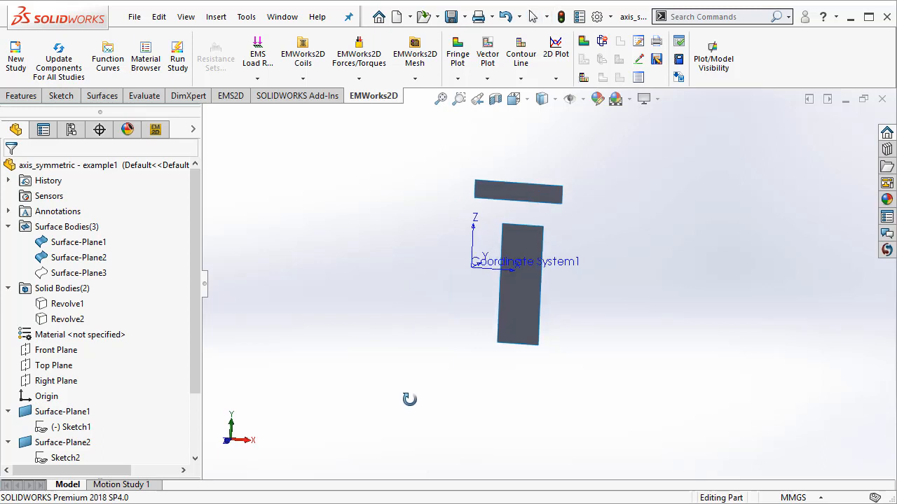
left_click(517, 310)
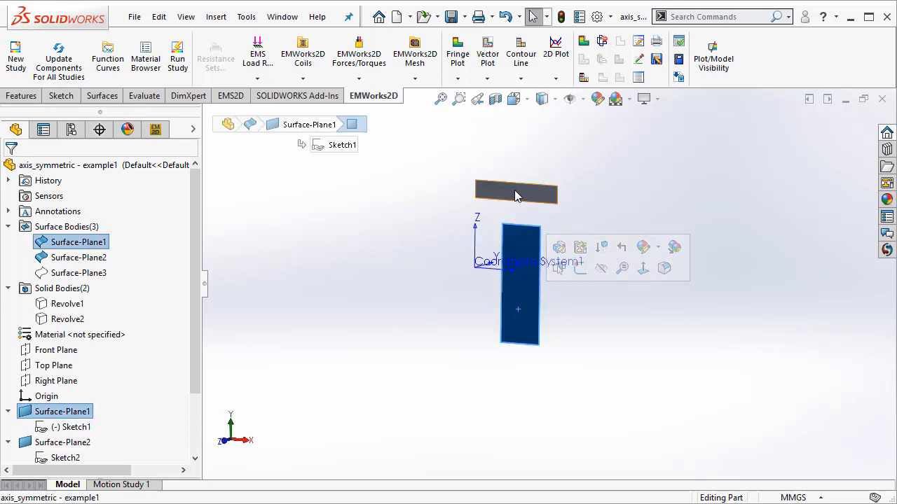
left_click(514, 190)
left_click(397, 377)
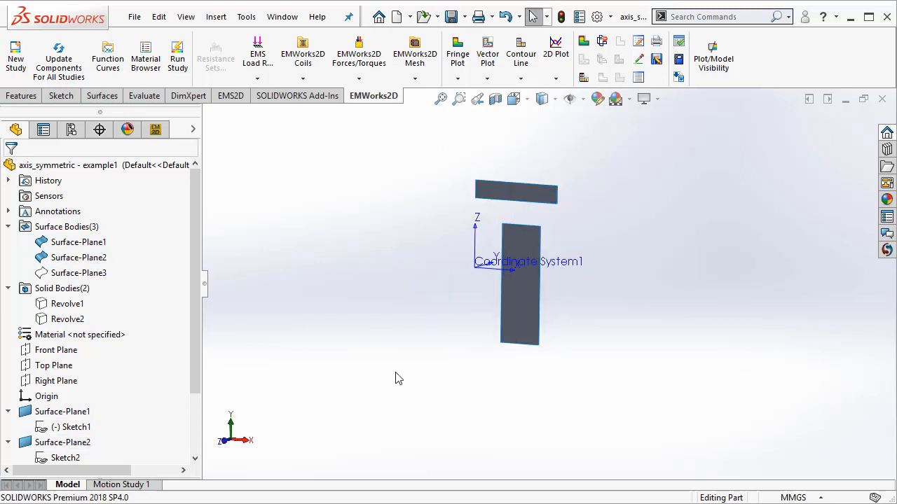
left_click(477, 193)
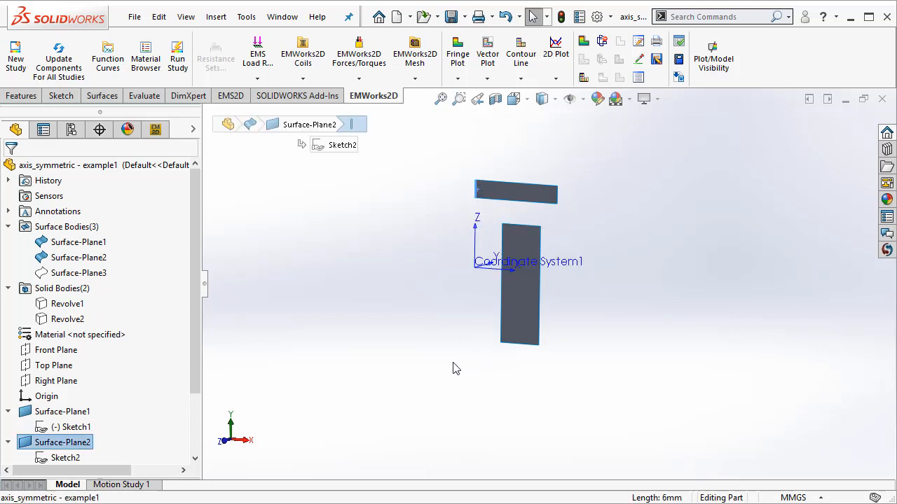
Show the solid bodies Revolve1 and Revolve2 again and inspect the full 3D geometry.
left_click(70, 304)
left_click(70, 319, "ctrl")
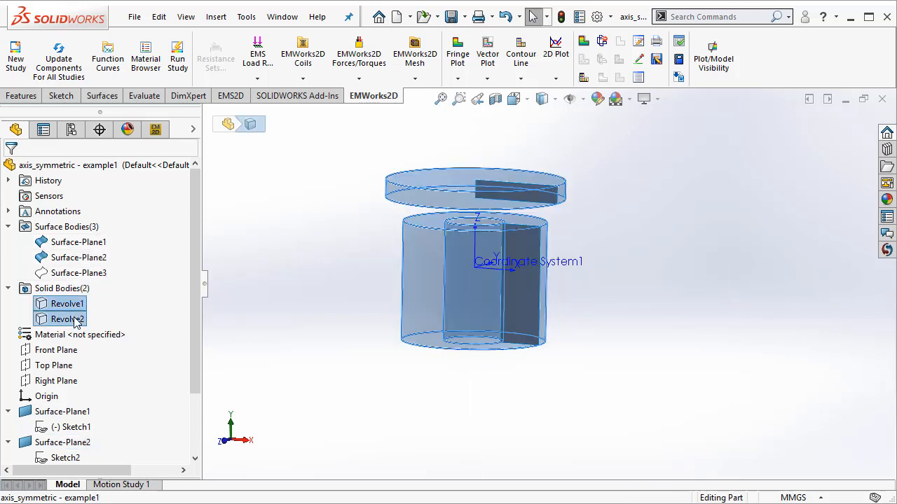
left_click(85, 297)
left_click(313, 290)
middle_click_drag(314, 291, 327, 327)
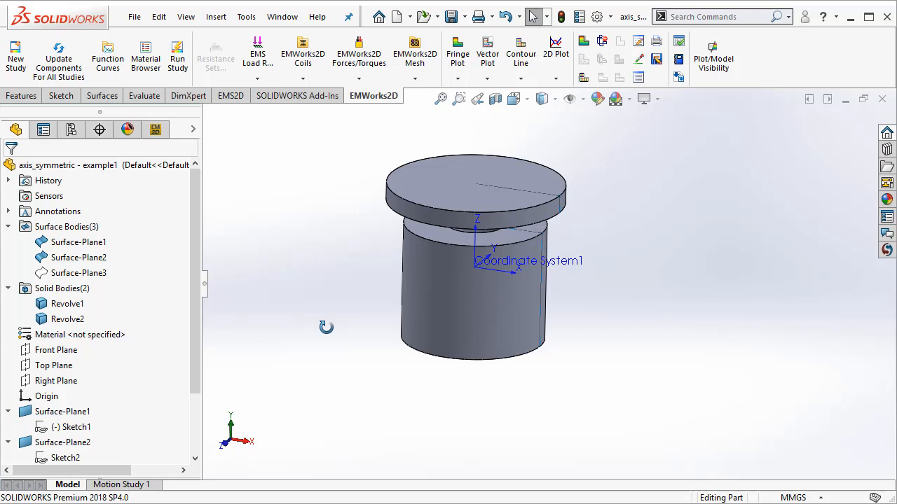
left_click_drag(320, 272, 350, 254)
key("Escape")
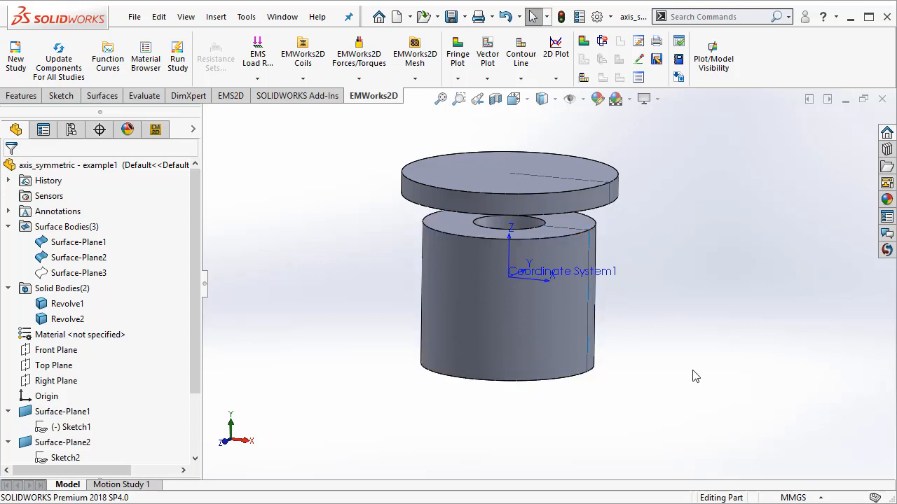
left_click(435, 199)
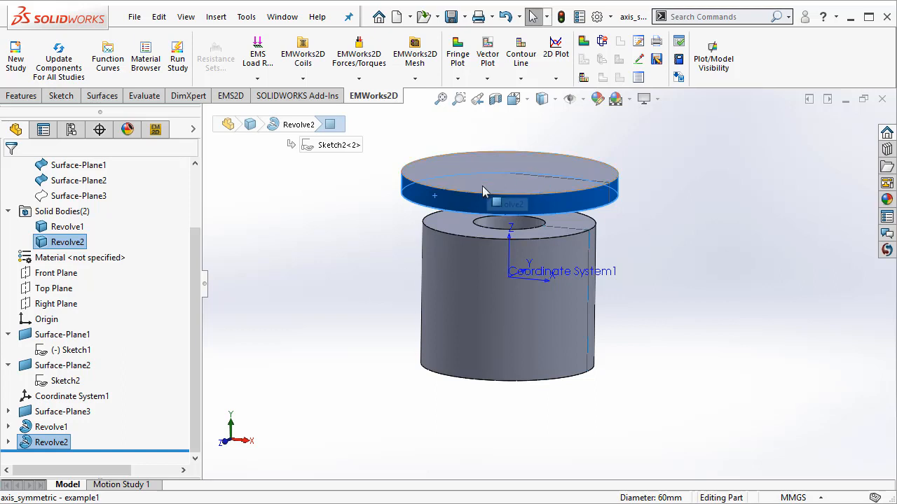
left_click(377, 333)
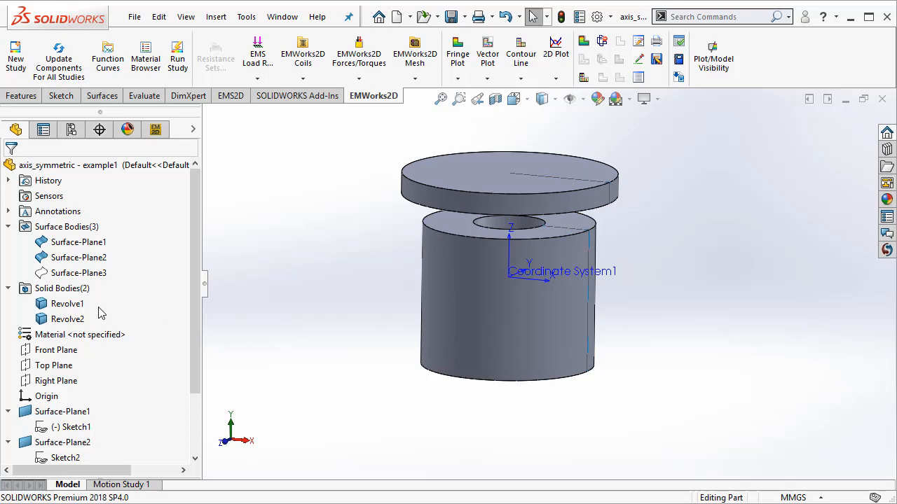
Hide both revolved solid bodies, leaving only the cross-section surfaces, and highlight each surface in turn.
left_click(63, 305)
left_click(62, 320, "ctrl")
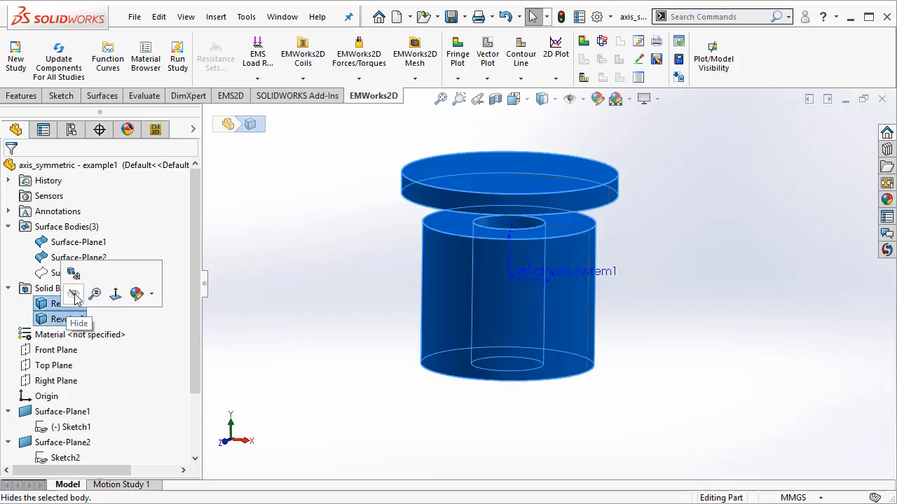
left_click(75, 296)
left_click(324, 306)
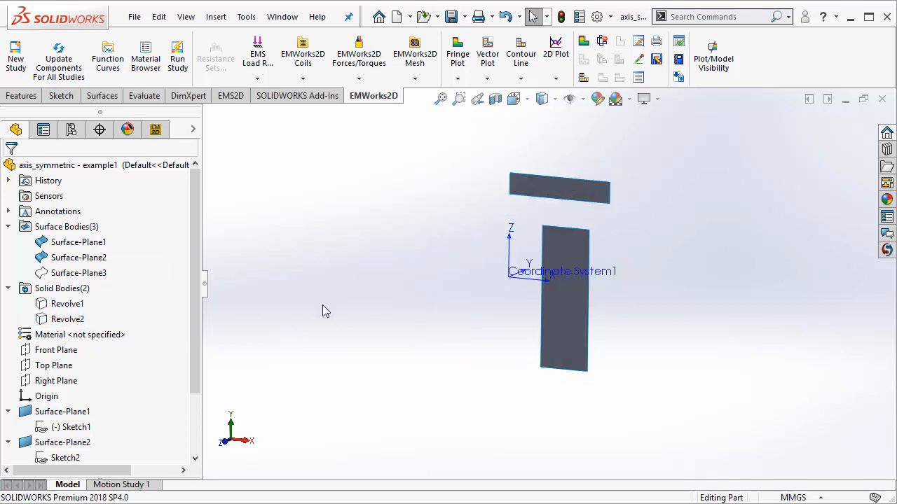
mouse_move(322, 310)
middle_mouse_down()
mouse_move(326, 286)
mouse_move(333, 297)
middle_mouse_up()
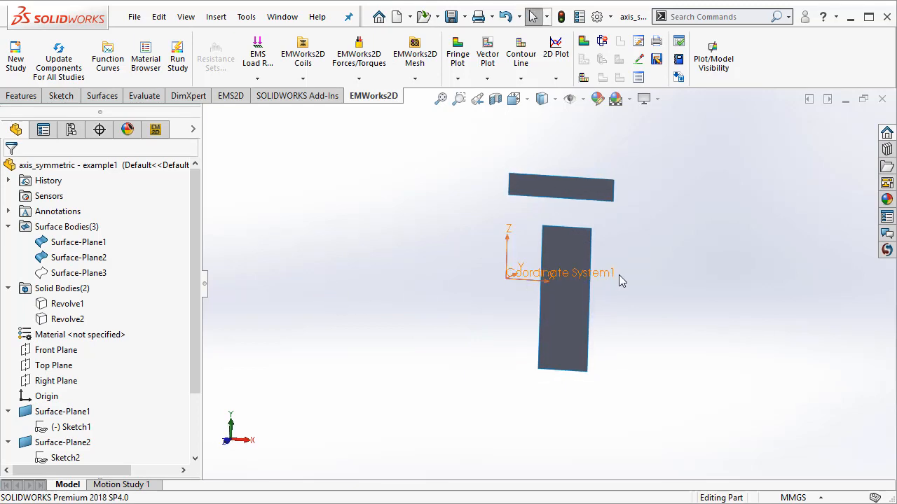
left_click(563, 243)
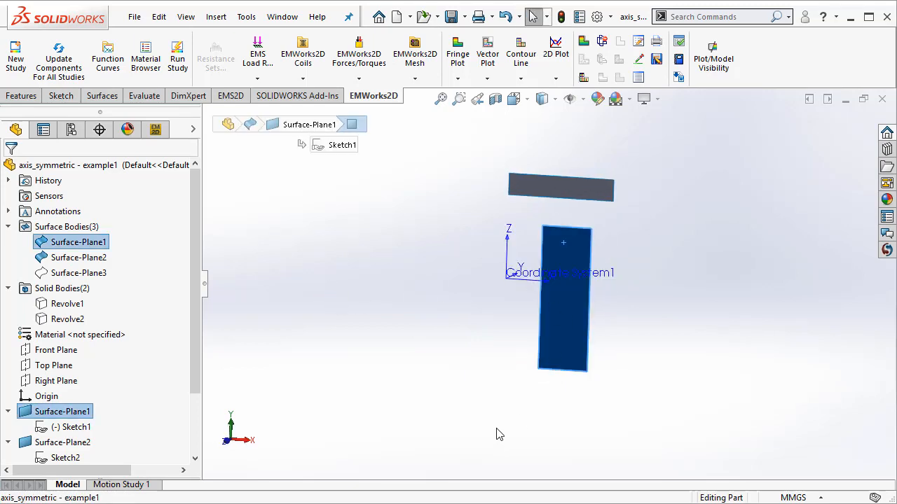
left_click(519, 189)
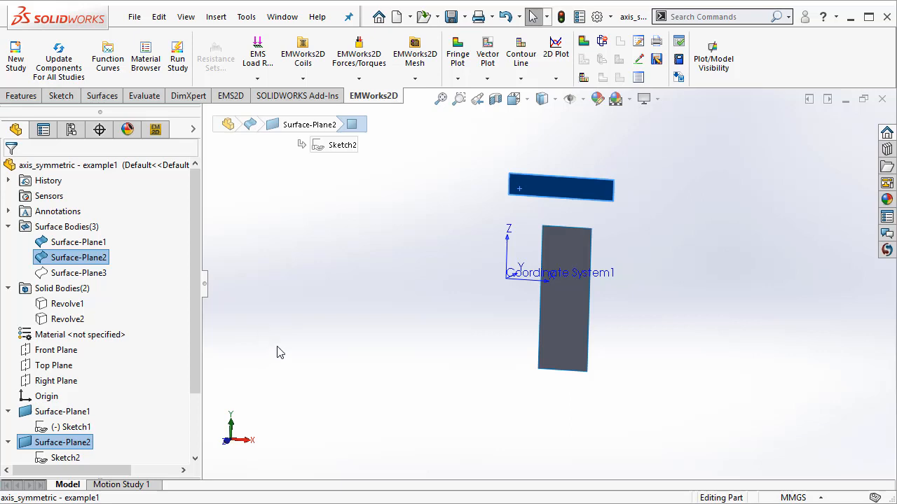
left_click(369, 319)
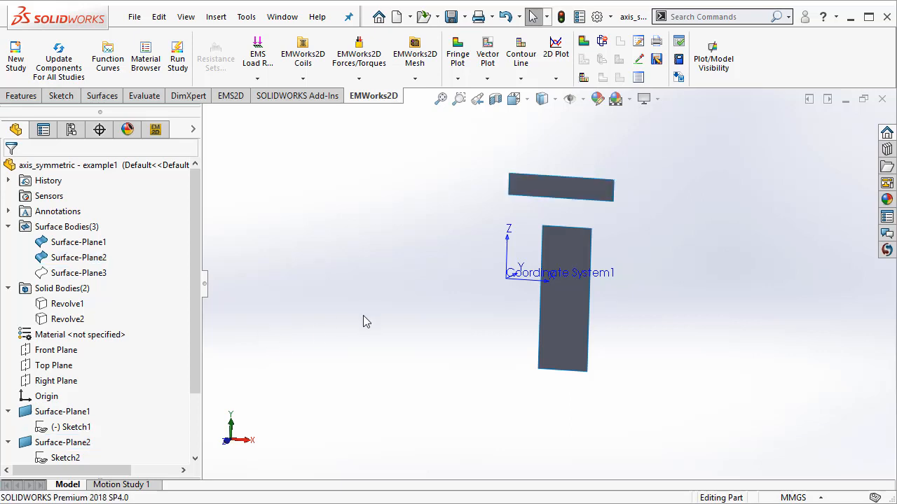
Show the surrounding surface body Surface-Plane3 and fit the whole model in view.
right_click(92, 269)
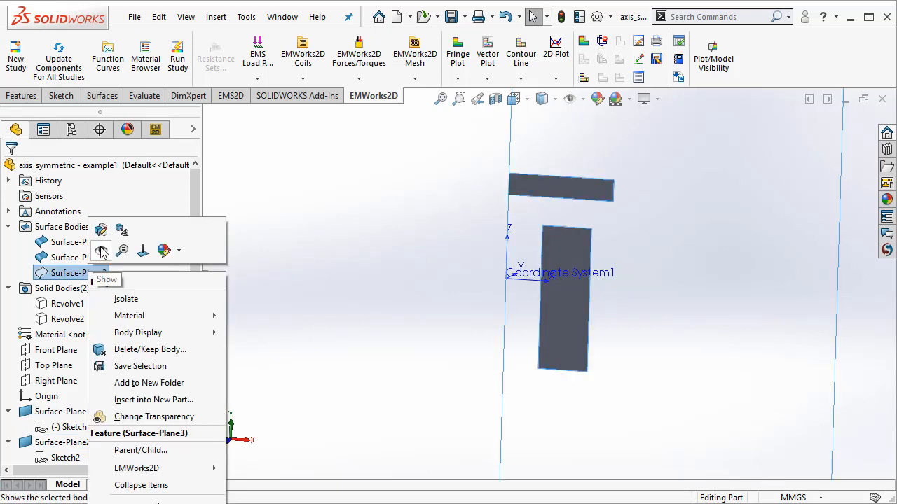
left_click(101, 251)
key("f")
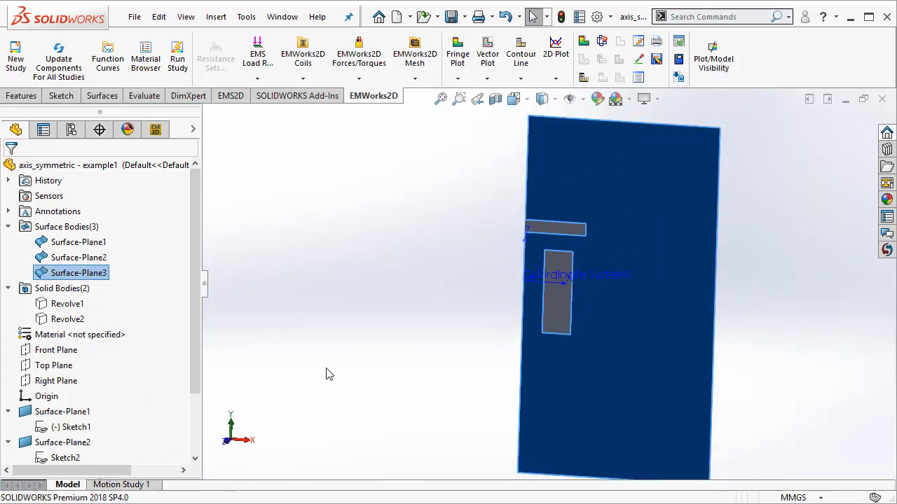
middle_click_drag(336, 365, 337, 368)
scroll(337, 369, "up", 1)
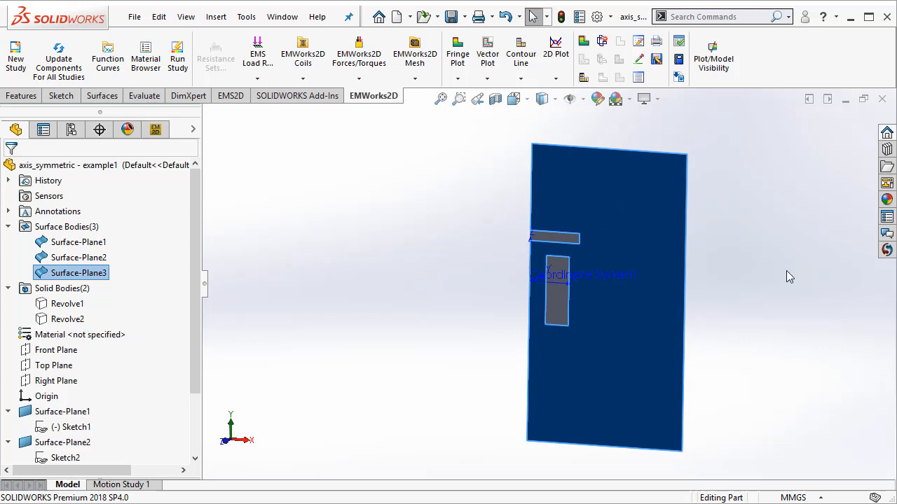
left_click(731, 297)
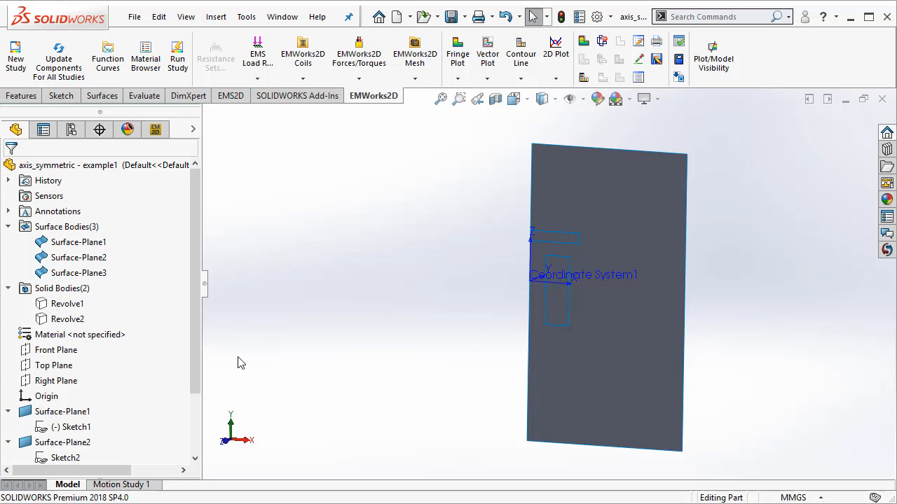
Select Coordinate System1 and examine its origin and axes relative to the cross-section surfaces.
left_click_drag(195, 325, 198, 383)
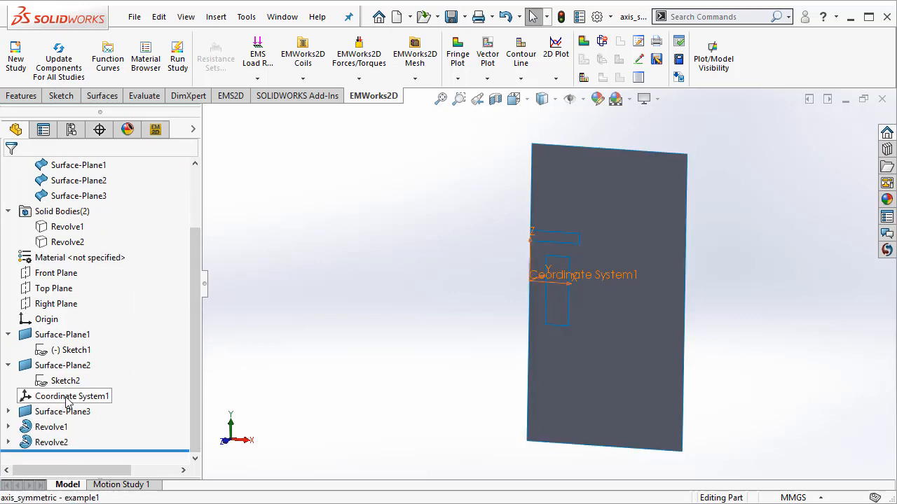
left_click(32, 397)
scroll(508, 322, "down", 2)
mouse_move(506, 317)
middle_mouse_down()
mouse_move(511, 301)
mouse_move(503, 326)
middle_mouse_up()
scroll(643, 255, "down", 2)
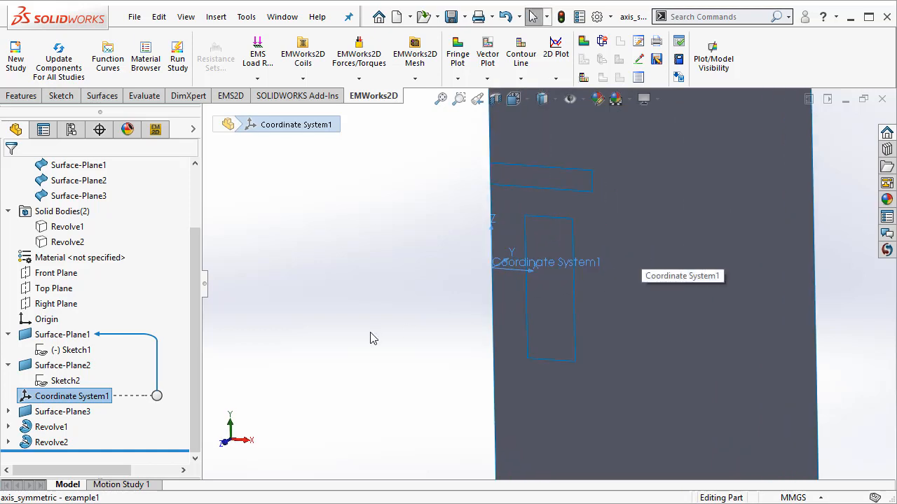
middle_click_drag(404, 324, 411, 323)
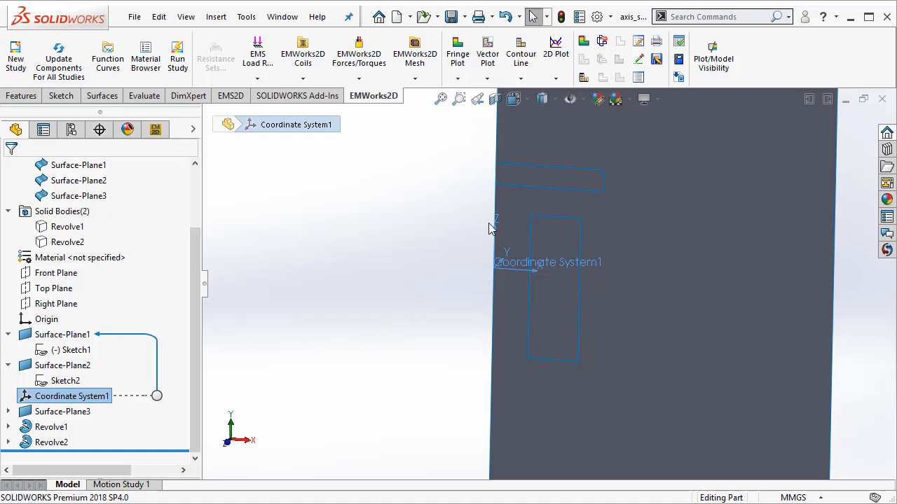
scroll(512, 232, "down", 3)
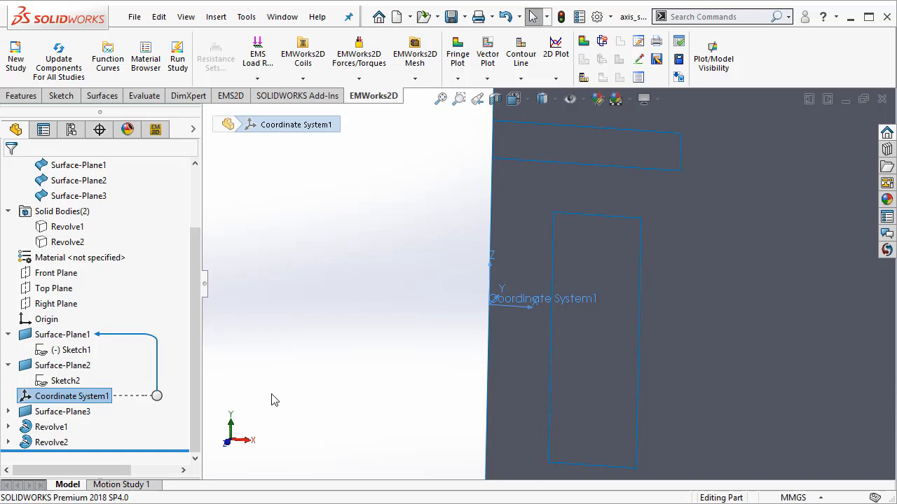
scroll(449, 362, "up", 2)
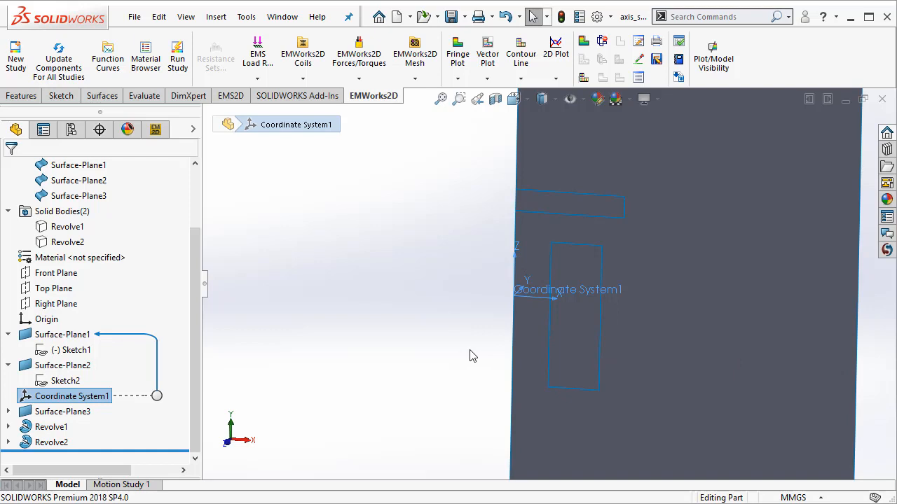
scroll(470, 357, "up", 2)
scroll(467, 361, "up", 2)
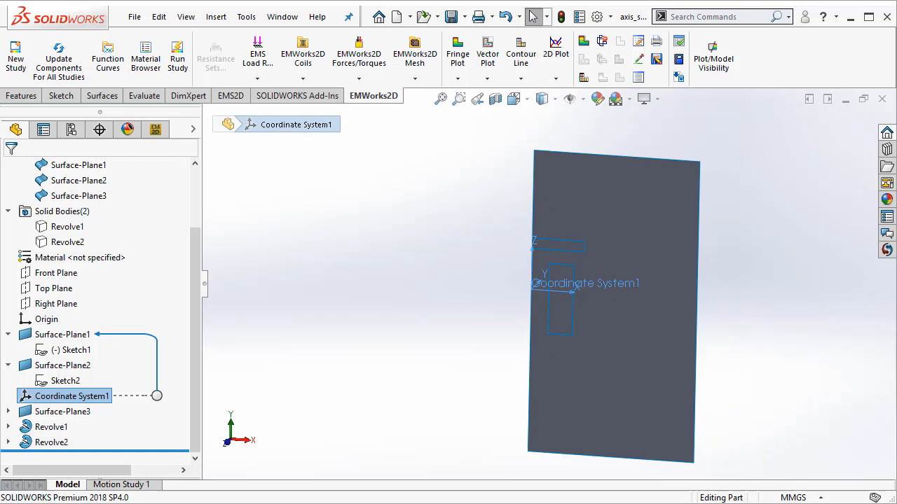
key("F9")
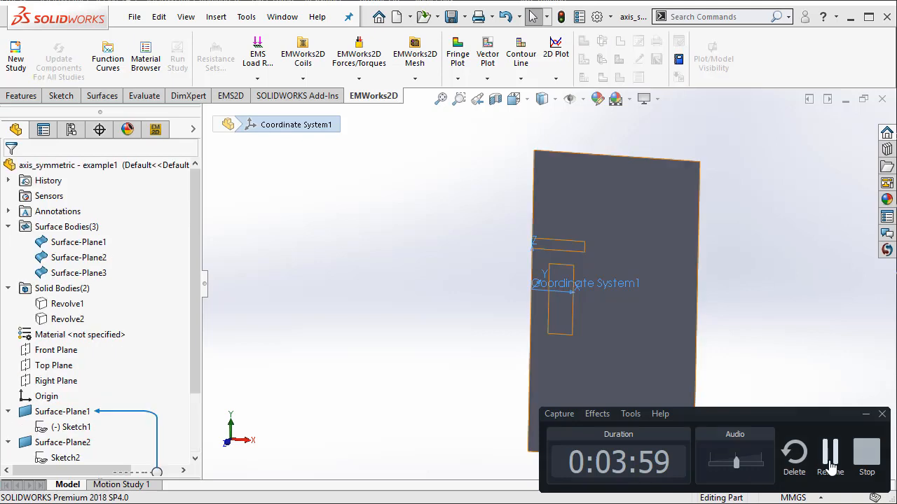
left_click(830, 458)
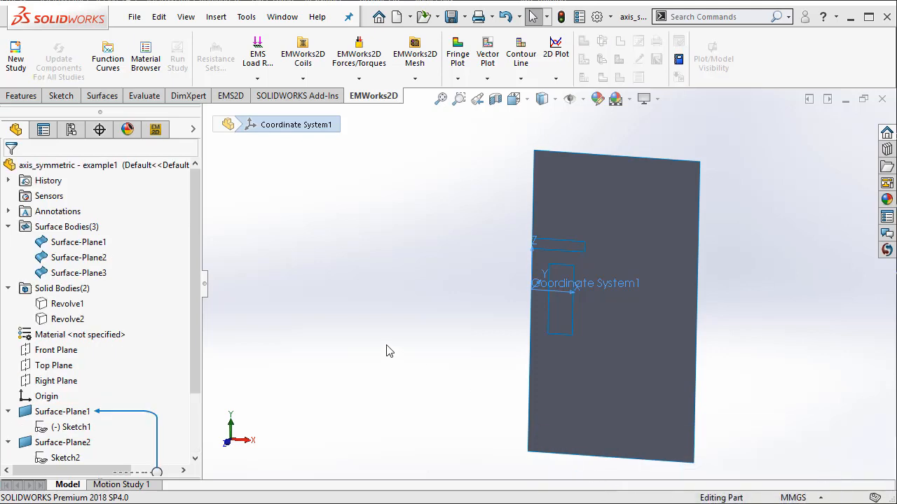
Create a magnetostatic EMWorks2D study with the Axisymmetric (RZ) solution type, referenced to Coordinate System1.
left_click(154, 131)
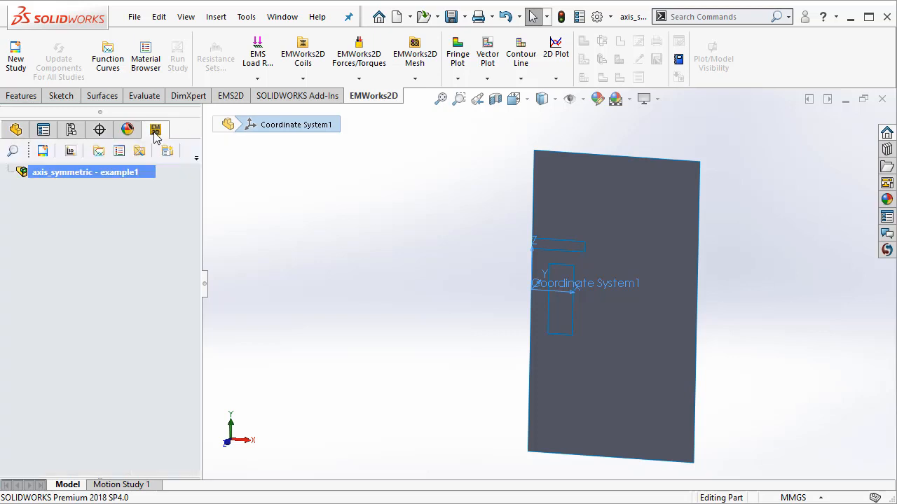
right_click(98, 173)
right_click(98, 175)
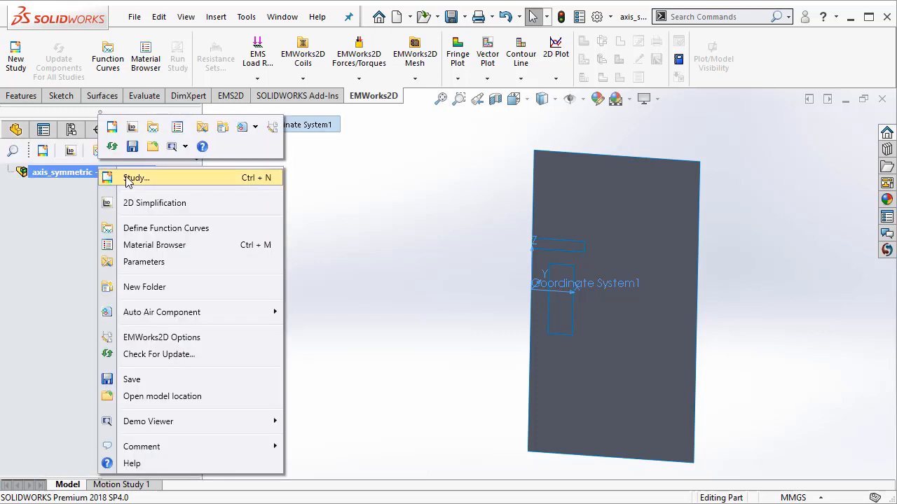
left_click(129, 180)
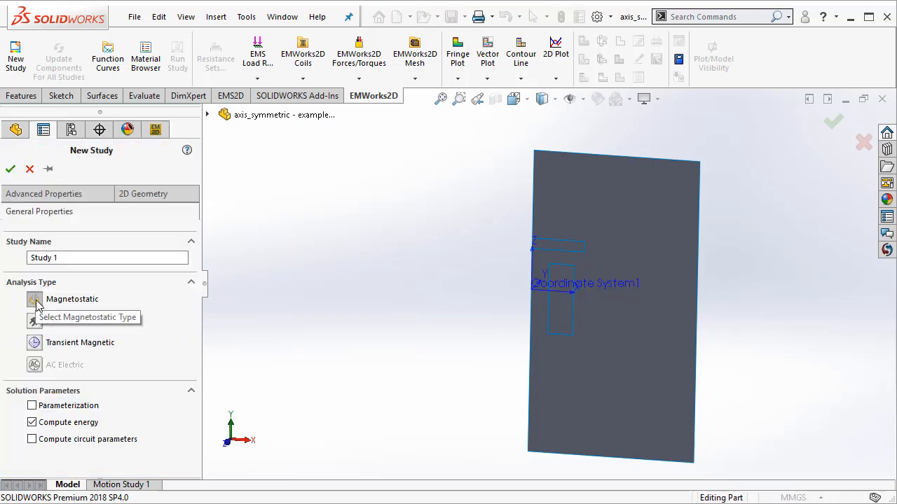
left_click(169, 198)
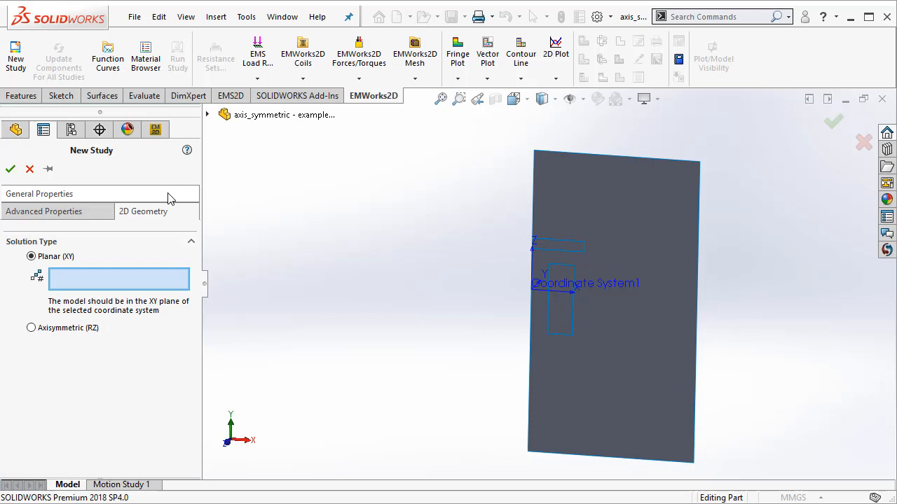
left_click(75, 331)
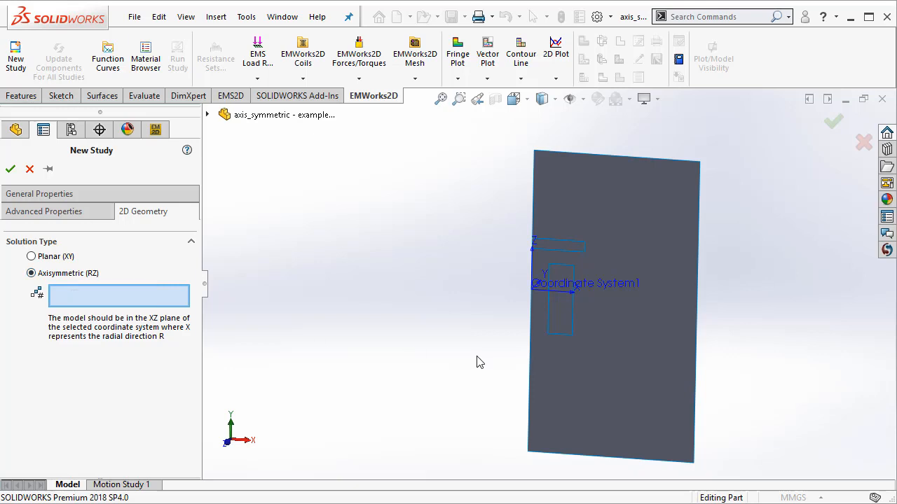
left_click(597, 287)
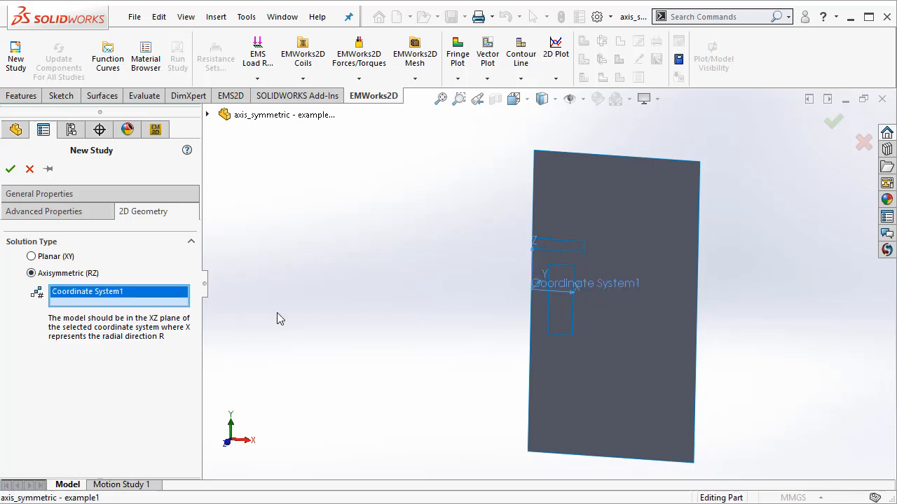
left_click(10, 168)
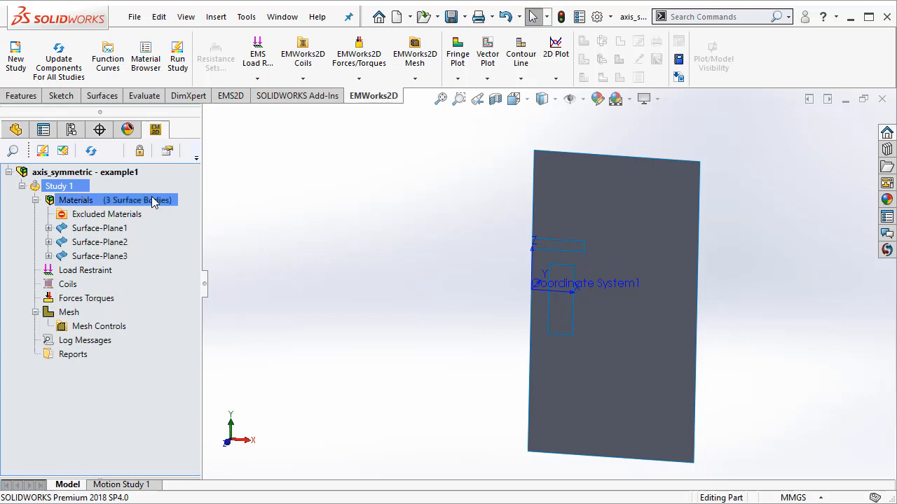
Assign Copper from the favorite materials to the coil cross-section, Surface-Plane1.
left_click(117, 230)
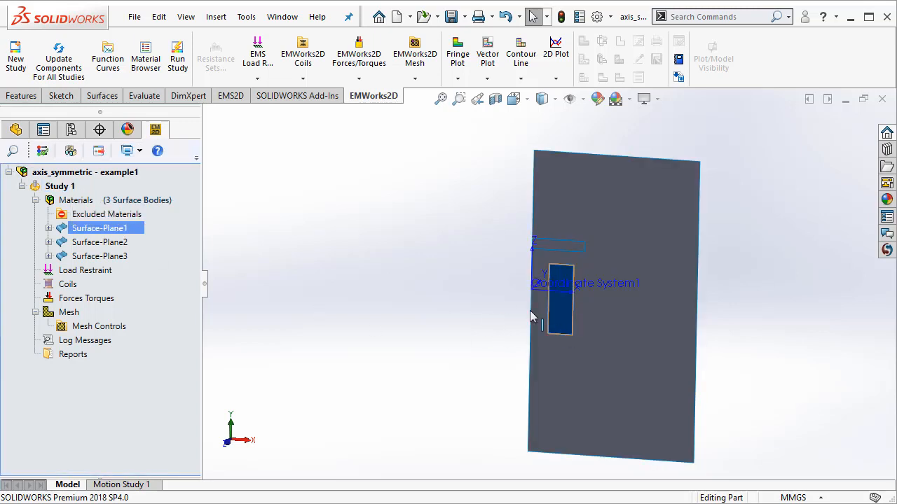
scroll(658, 322, "down", 1)
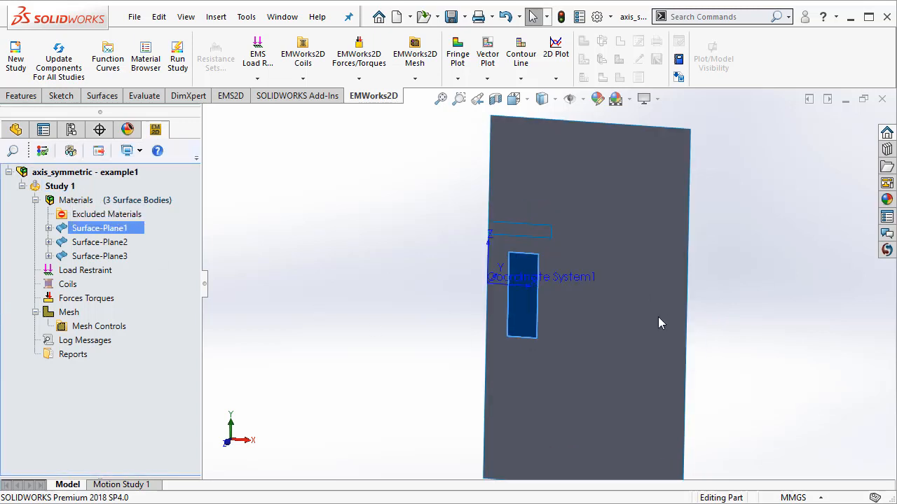
right_click(118, 231)
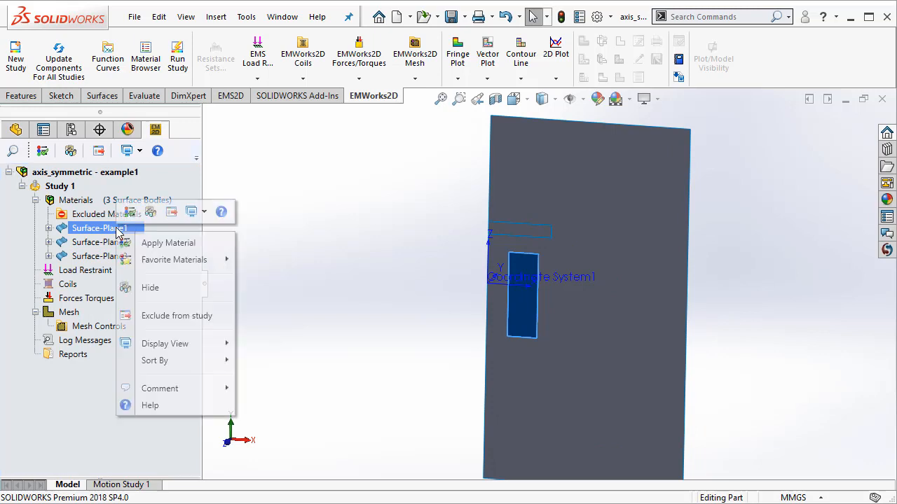
mouse_move(239, 265)
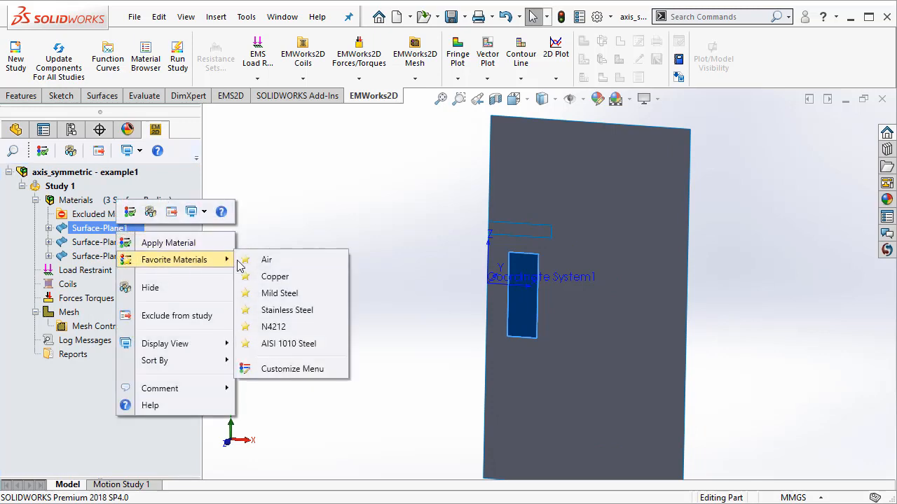
left_click(303, 281)
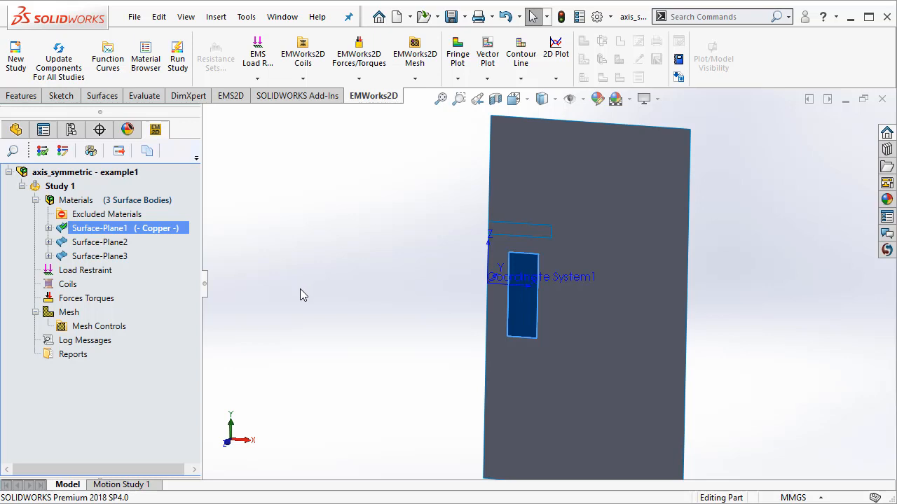
Assign AISI 1010 Steel from the favorite materials to the thin plate cross-section, Surface-Plane2.
left_click(111, 244)
right_click(113, 246)
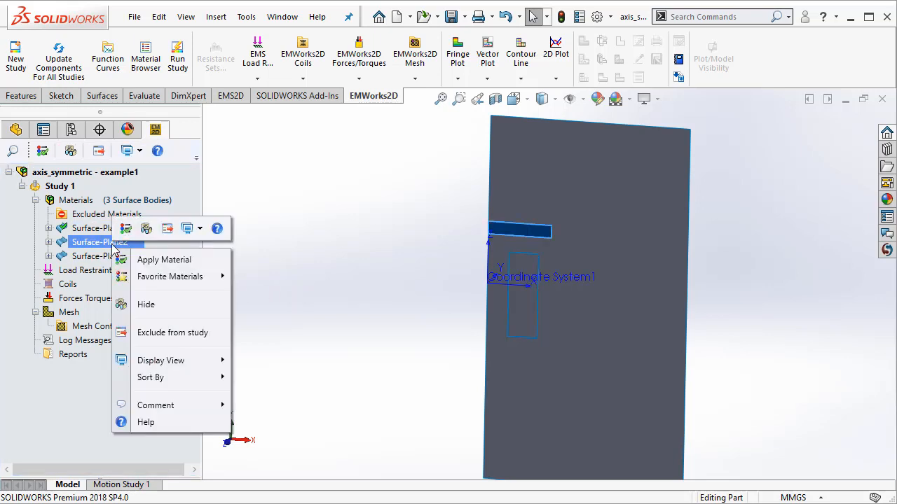
mouse_move(175, 276)
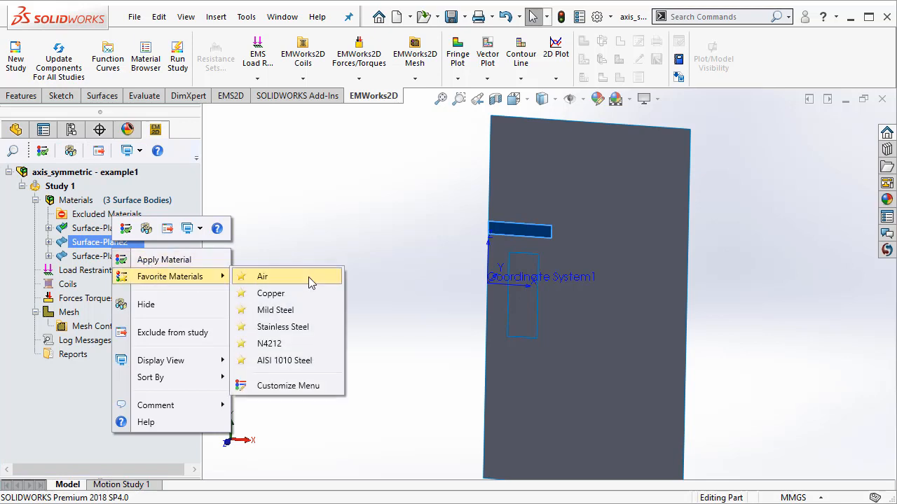
left_click(303, 360)
Assign Air from the favorite materials to the surrounding region Surface-Plane3 and collapse the study's material list.
left_click(112, 257, "ctrl")
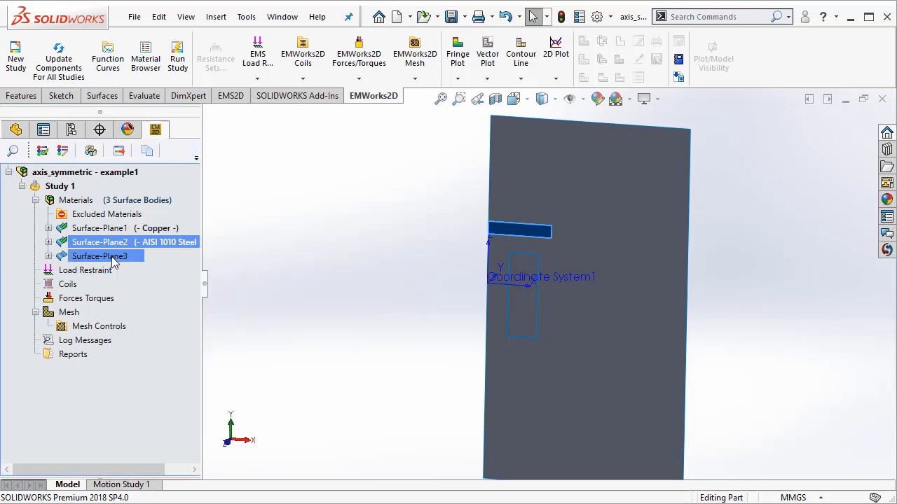
left_click(112, 258)
right_click(113, 259)
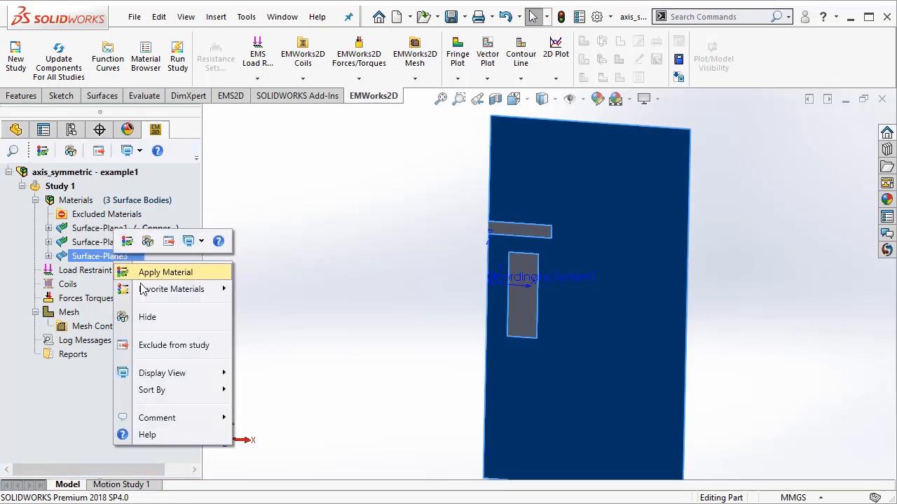
mouse_move(143, 290)
left_click(281, 287)
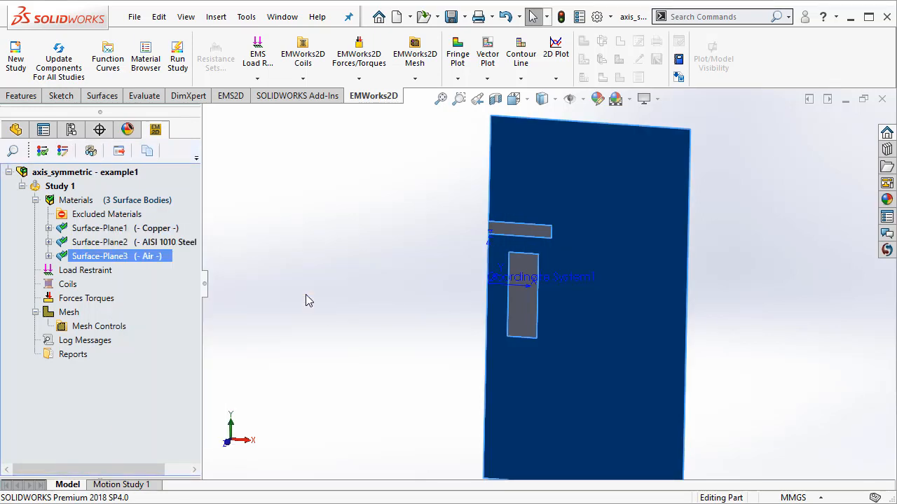
left_click(35, 201)
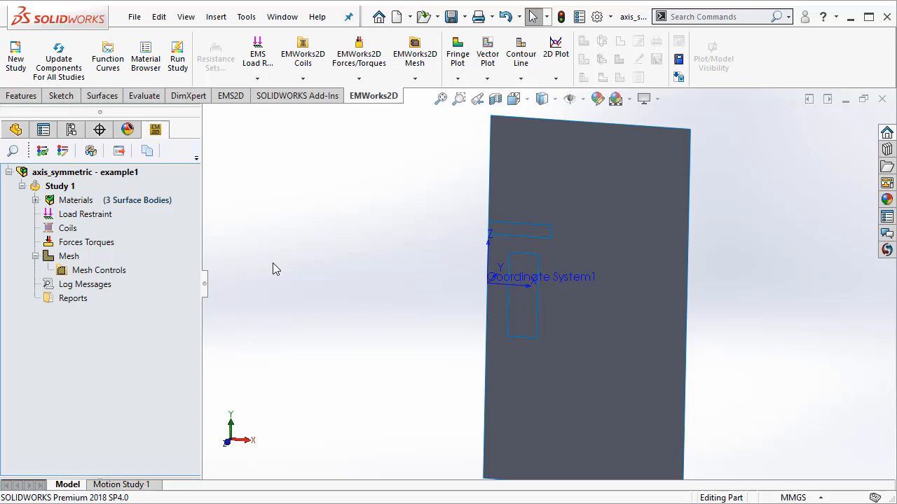
Apply a Magnetic Vector Potential of 0 Weber/m to the air region's three outer edges, leaving out the edge on the symmetry axis.
left_click(113, 242)
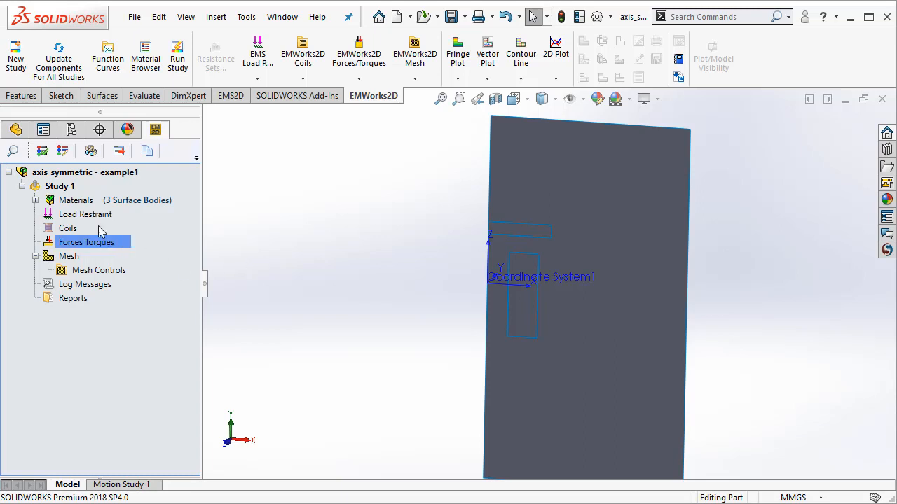
left_click(93, 216)
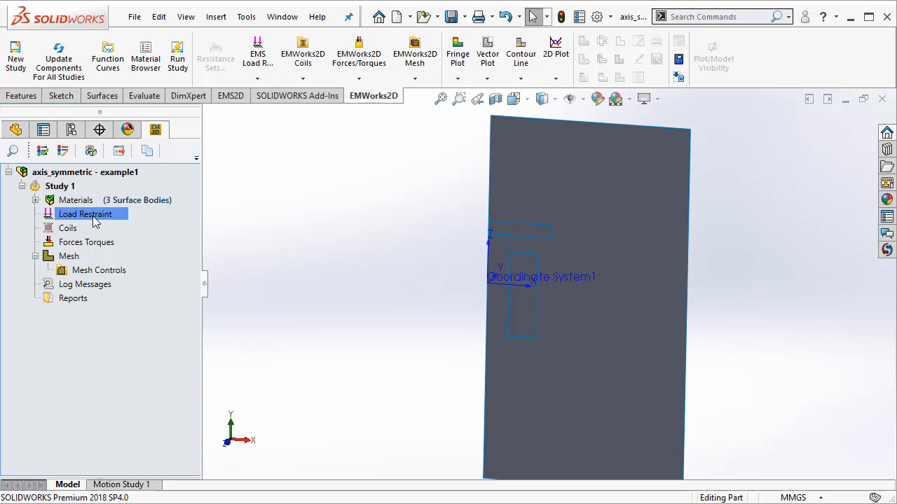
right_click(94, 219)
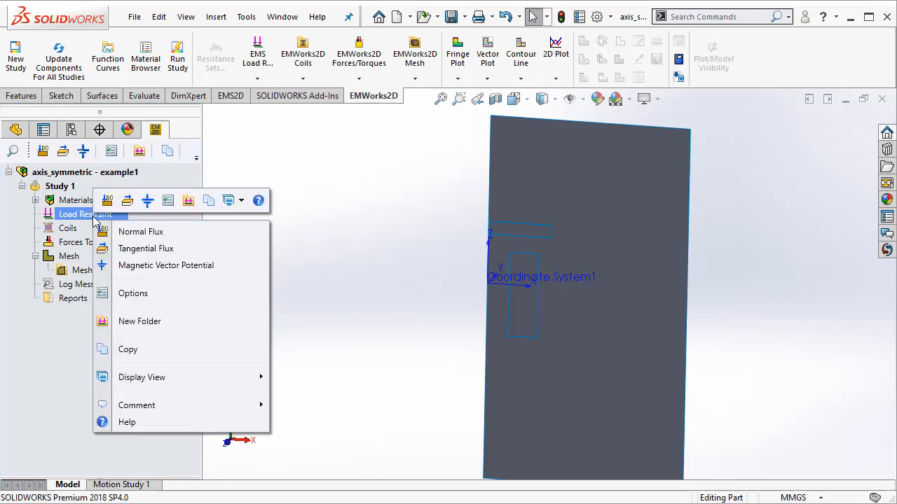
left_click(139, 269)
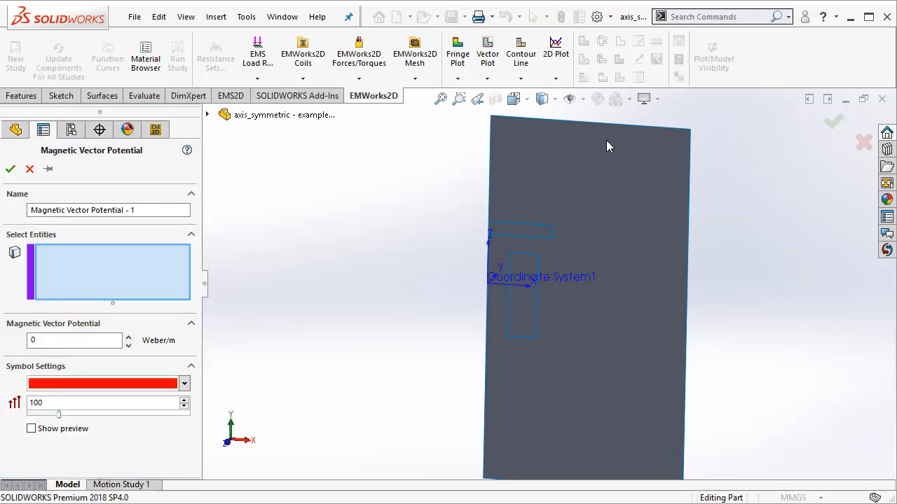
left_click(610, 132)
left_click(690, 194)
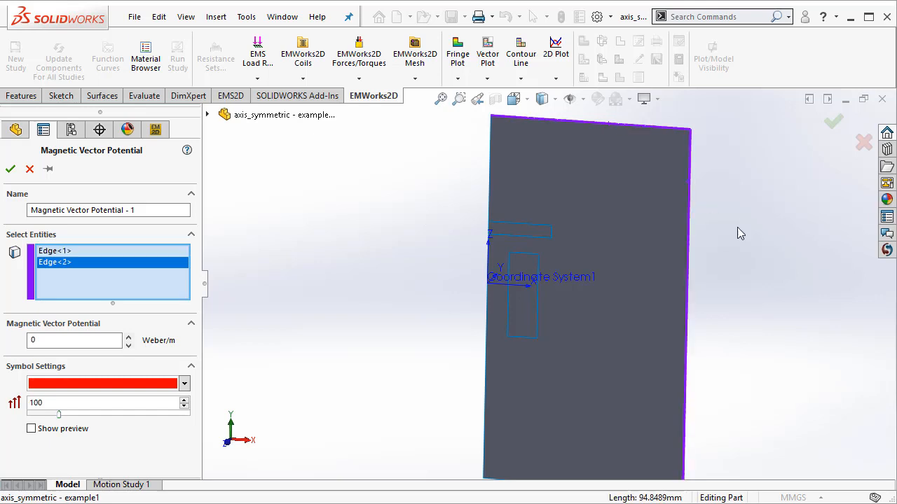
scroll(782, 321, "up", 2)
scroll(596, 399, "down", 1)
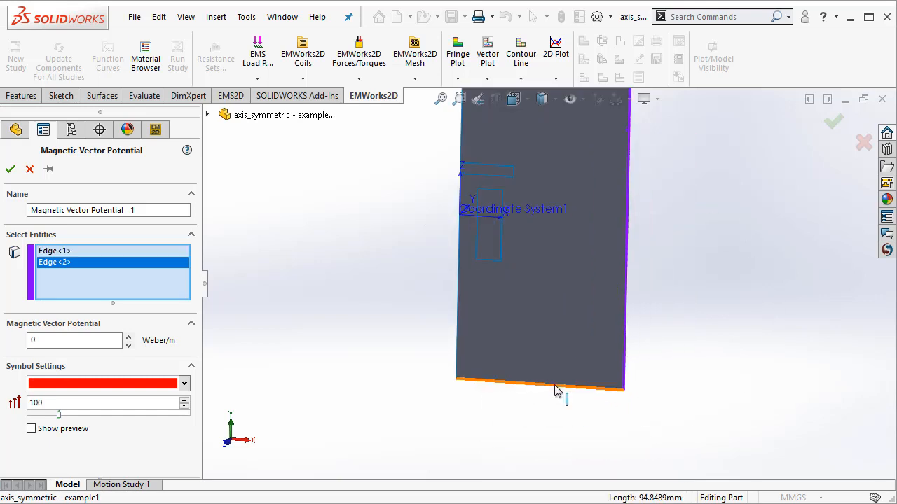
left_click(556, 386)
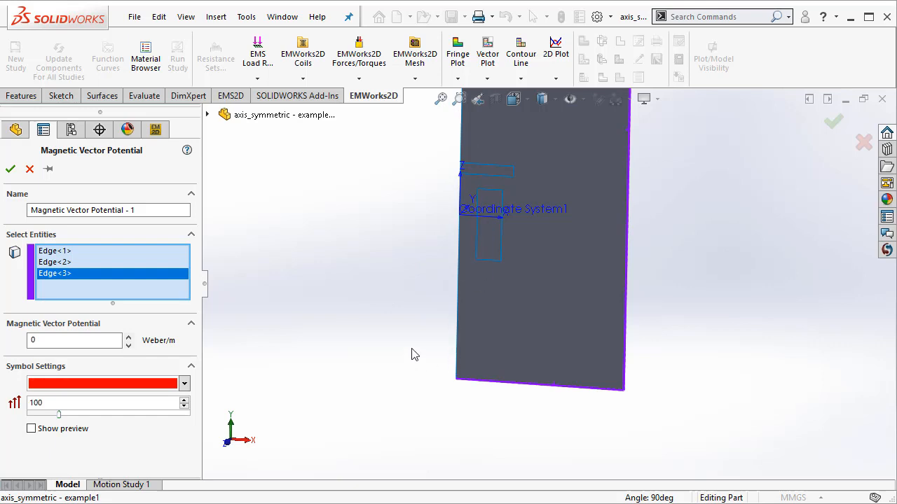
scroll(412, 349, "up", 1)
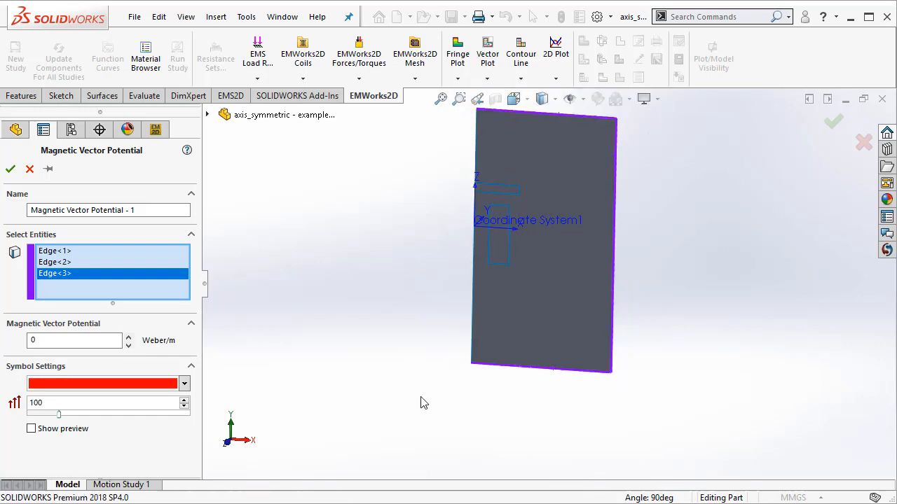
left_click(11, 170)
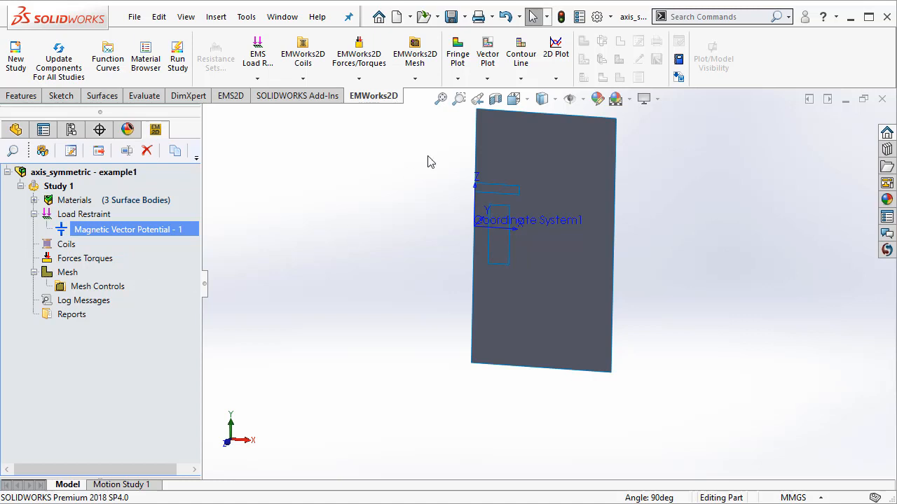
Create a current-driven solid surface coil on the coil cross-section with a net current of 2250.
scroll(426, 160, "down", 1)
left_click(66, 244)
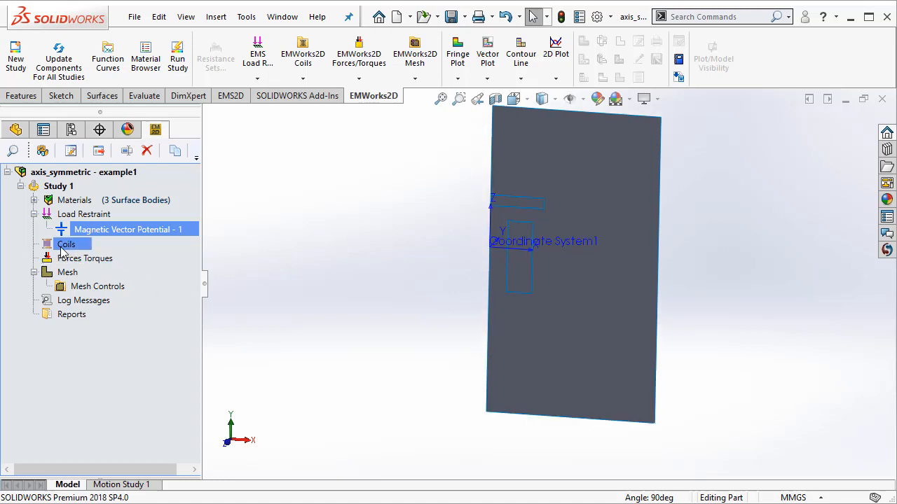
right_click(64, 248)
mouse_move(105, 264)
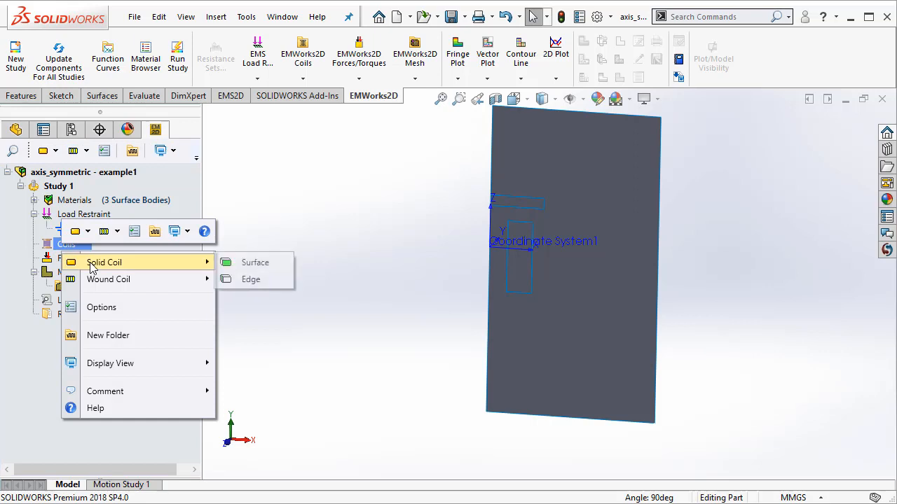
left_click(279, 269)
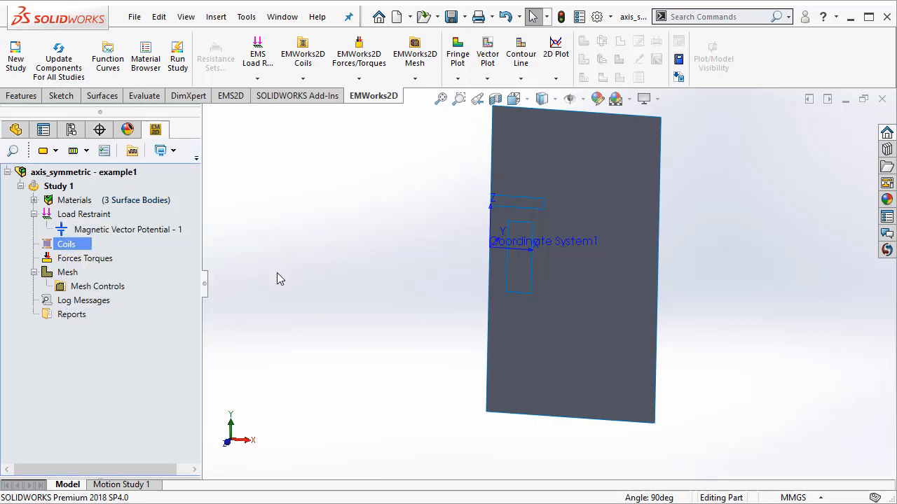
left_click(530, 279)
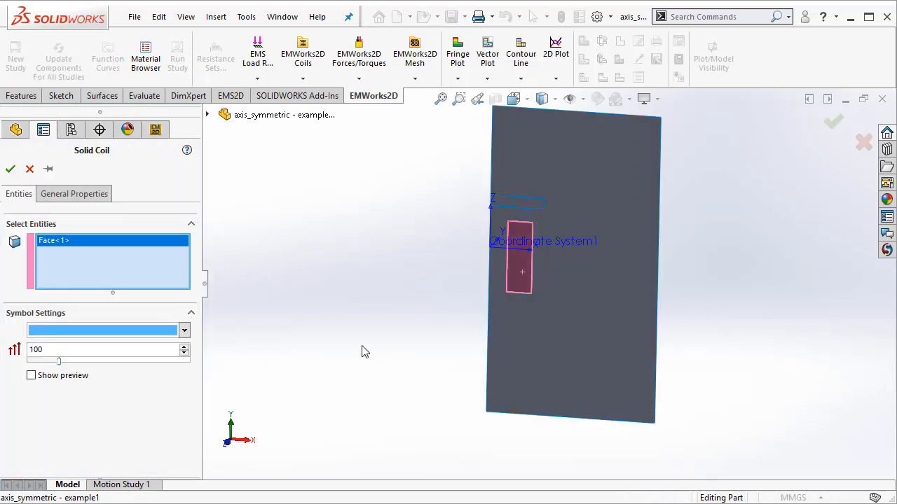
left_click(74, 195)
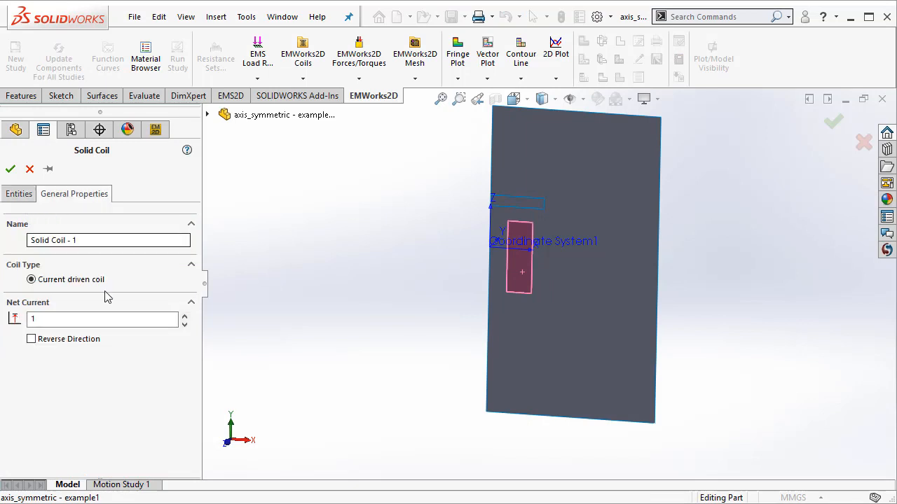
double_click(58, 317)
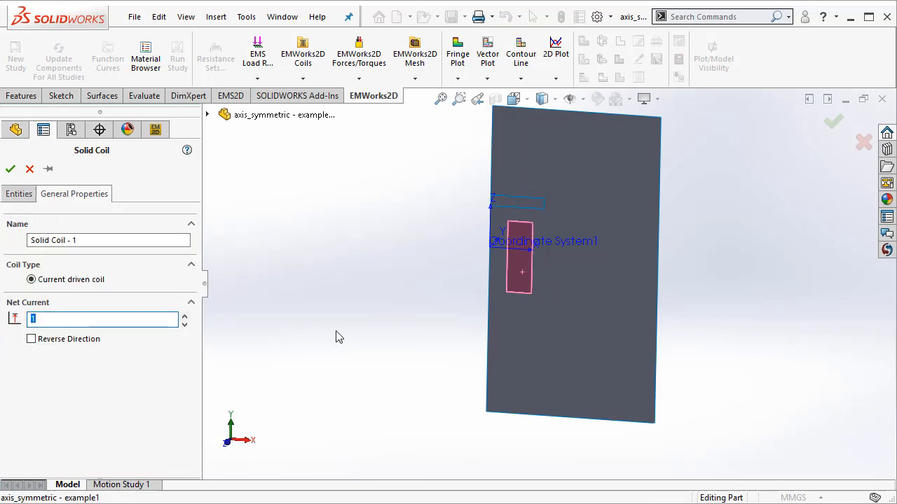
type("2250")
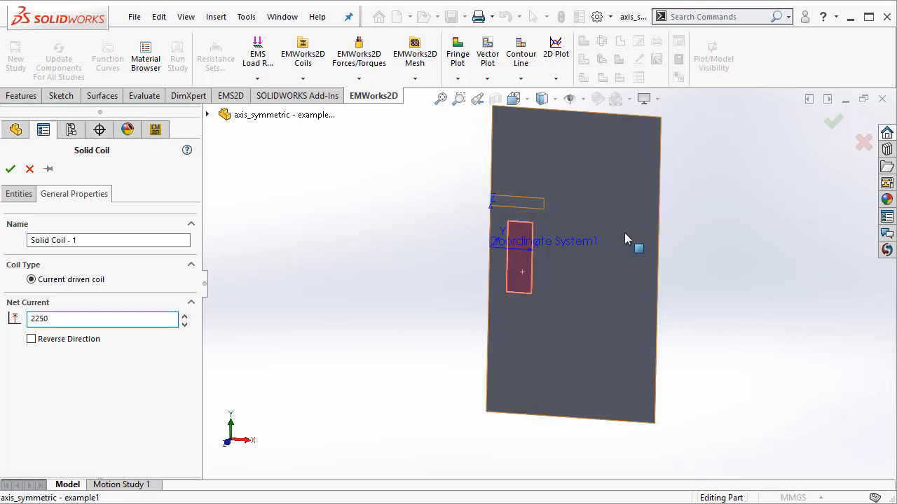
left_click(11, 169)
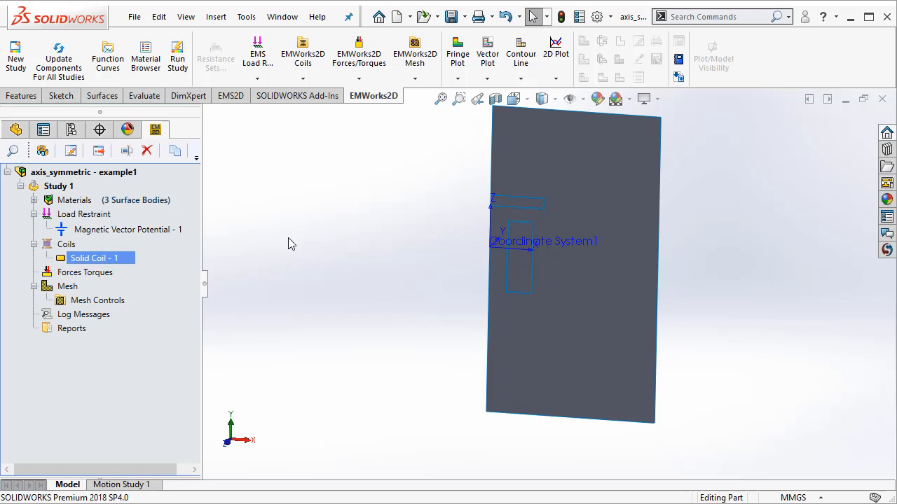
Add a Virtual Work force calculation on the thin plate cross-section above the coil.
left_click(90, 277)
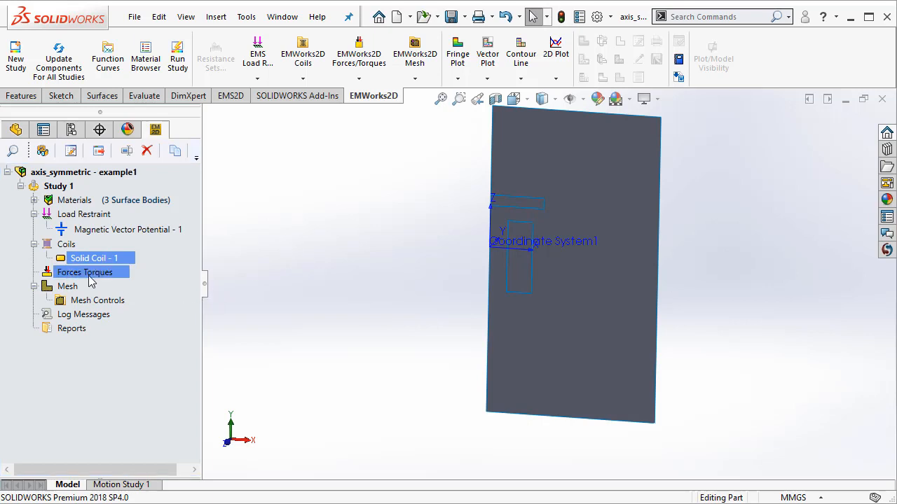
right_click(90, 279)
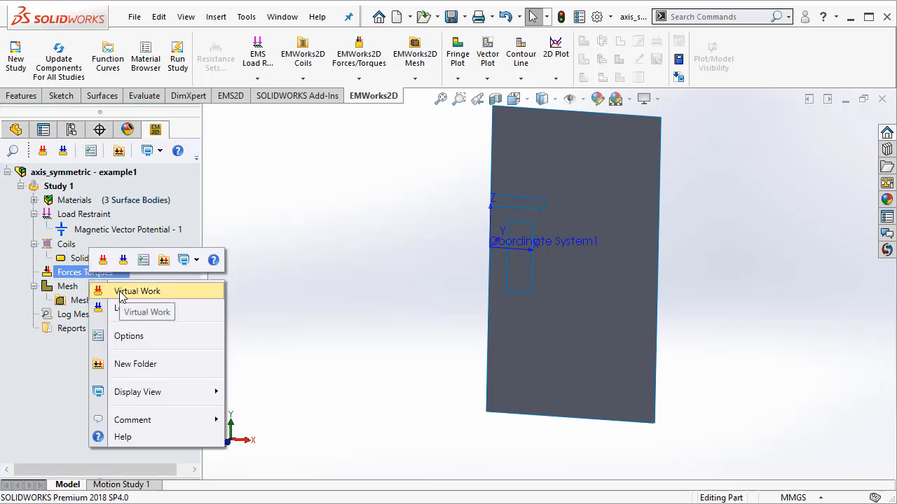
left_click(121, 291)
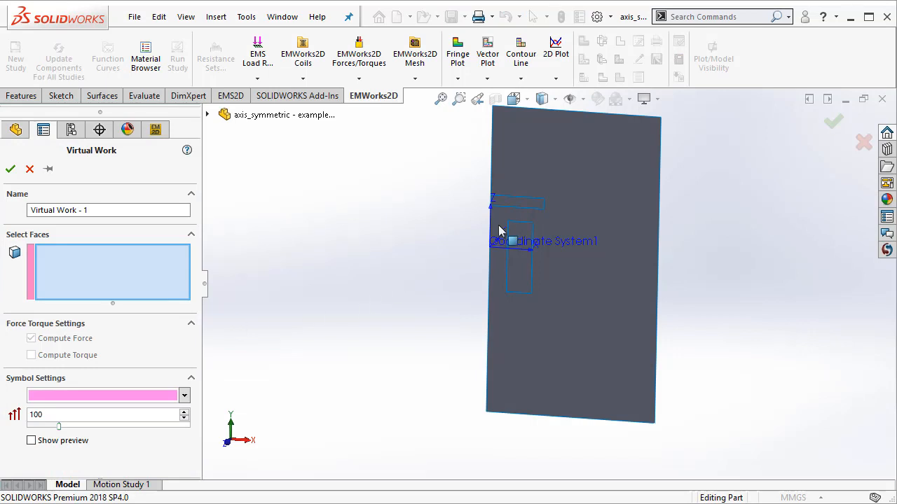
left_click(518, 203)
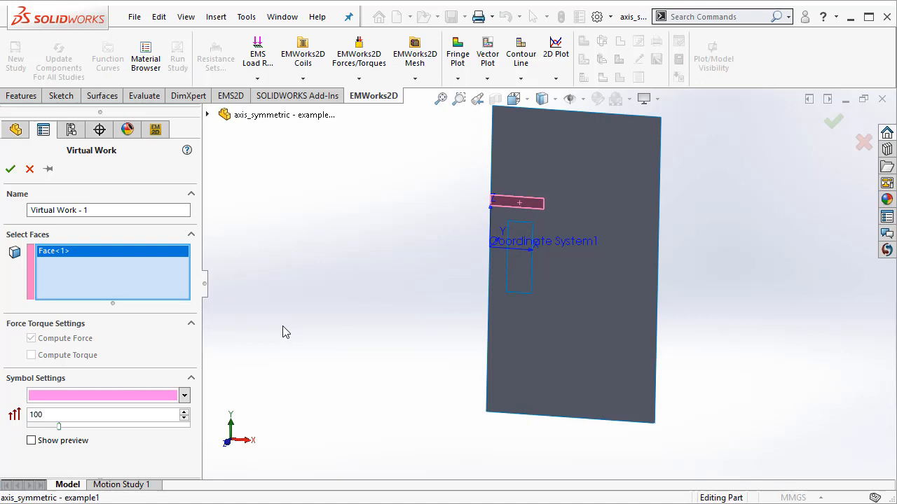
left_click(11, 172)
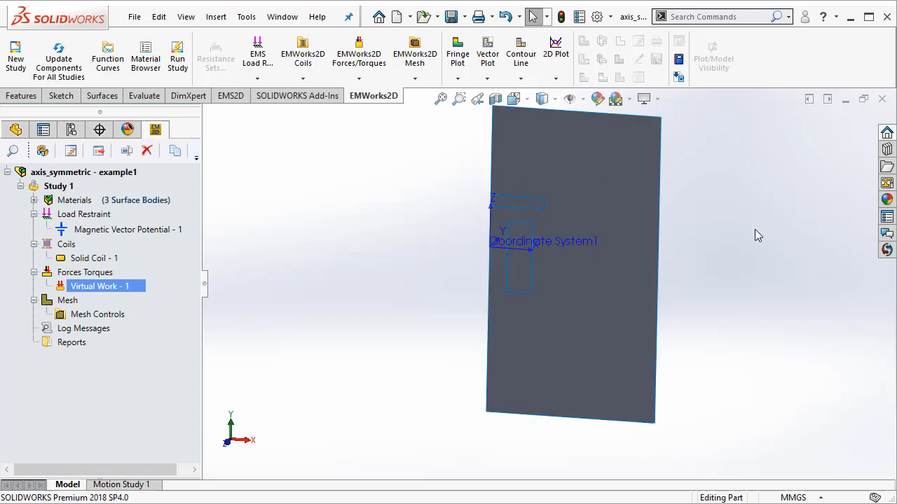
Mesh the study with the first value of the mesh options set to 1.05, keeping the default density.
left_click(70, 301)
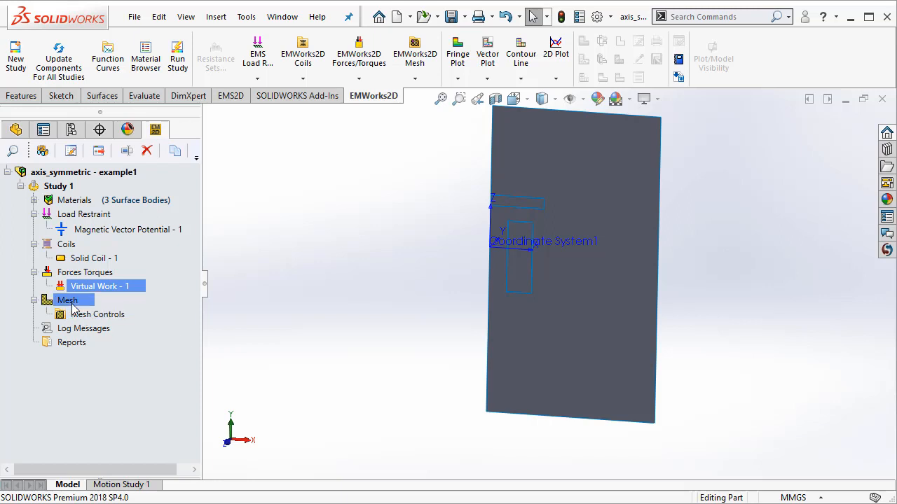
right_click(73, 306)
left_click(120, 319)
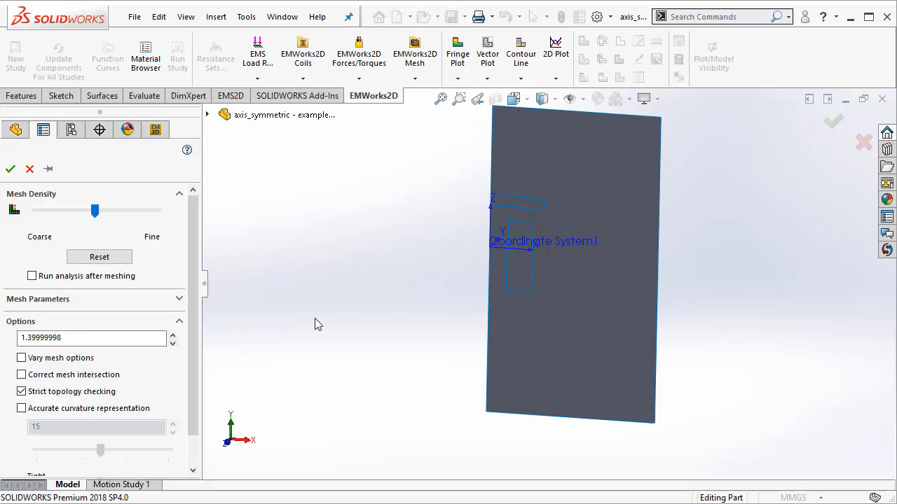
double_click(71, 339)
type("1.05")
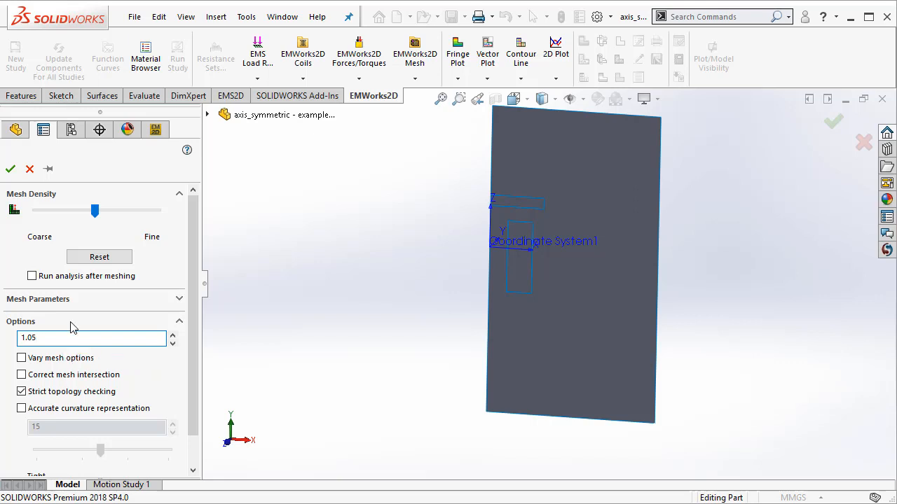
left_click(10, 169)
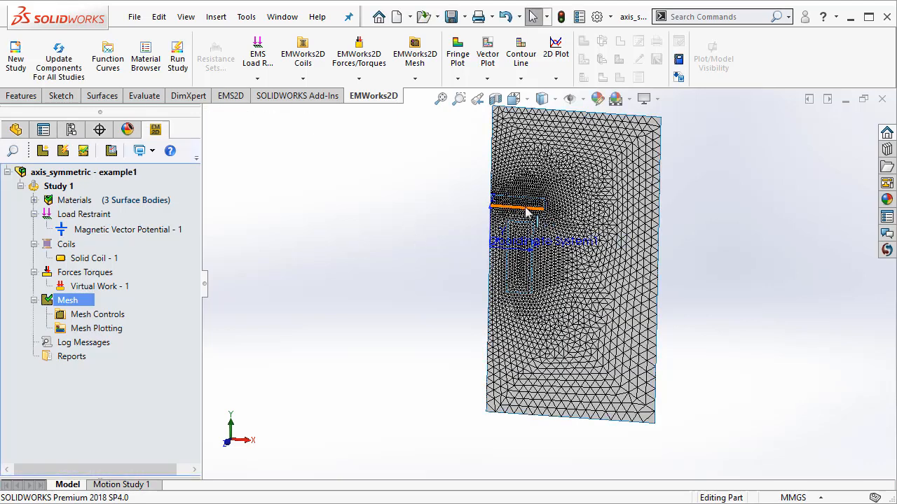
Inspect the mesh around the plate and coil and run Study 1.
scroll(515, 223, "down", 3)
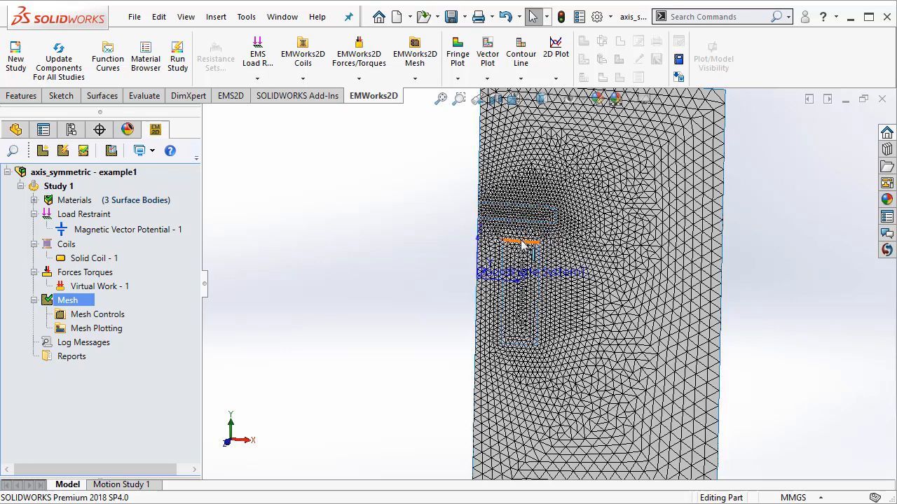
scroll(466, 304, "up", 1)
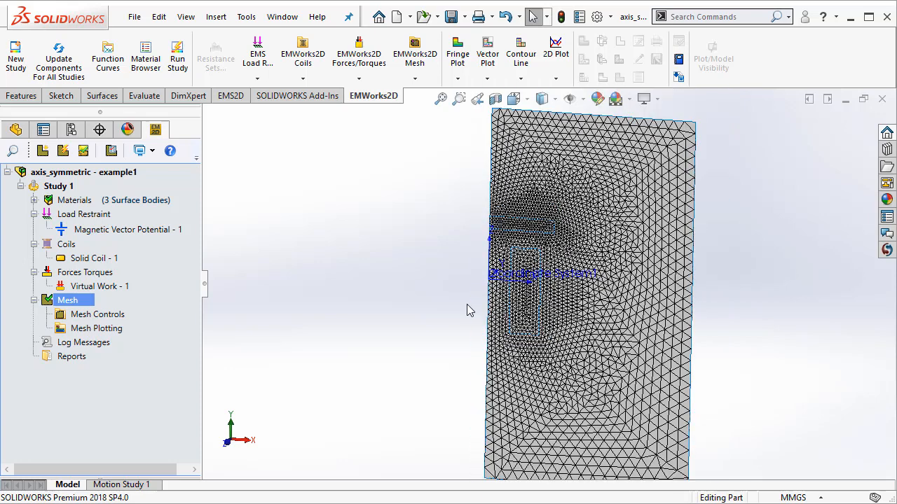
left_click(62, 187)
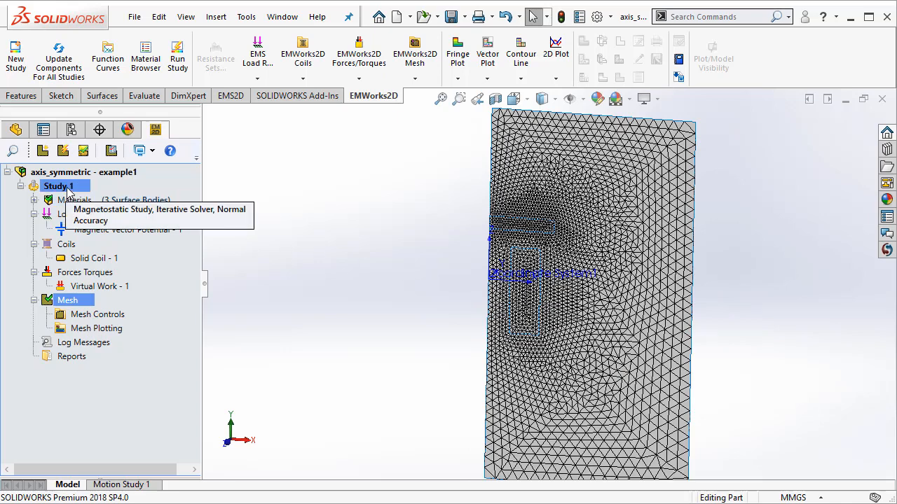
right_click(67, 188)
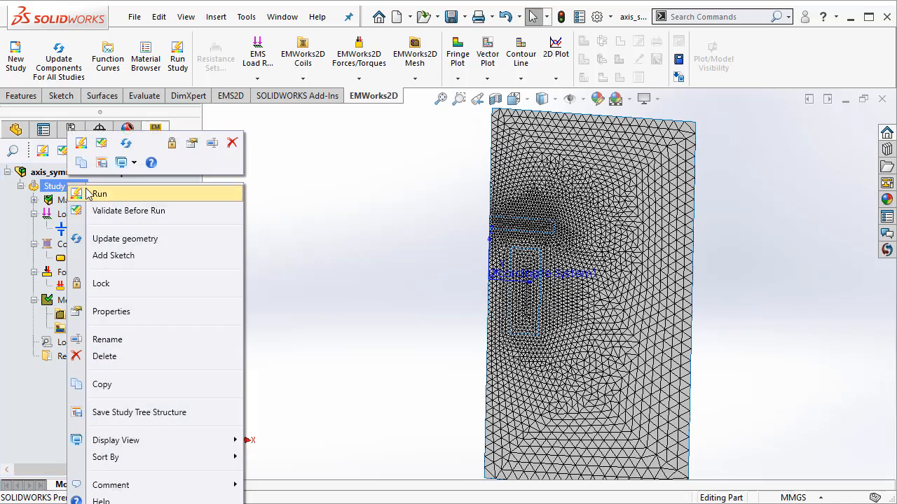
left_click(156, 212)
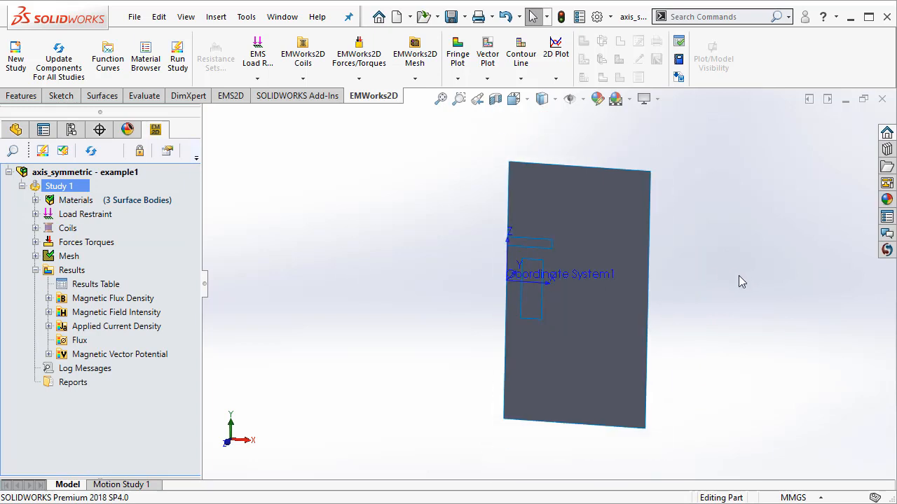
Display the existing resultant Magnetic Flux Density fringe plot for the coil and plate.
left_click(48, 299)
left_click(106, 315)
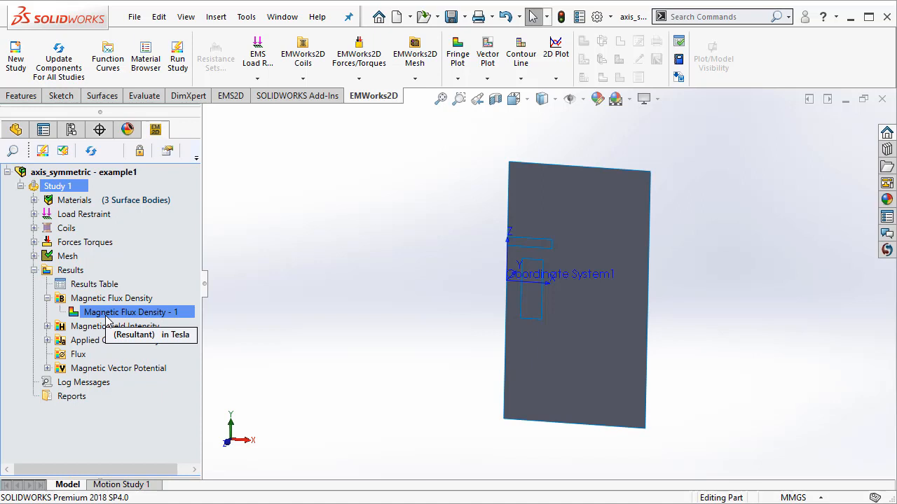
double_click(106, 318)
scroll(503, 302, "down", 2)
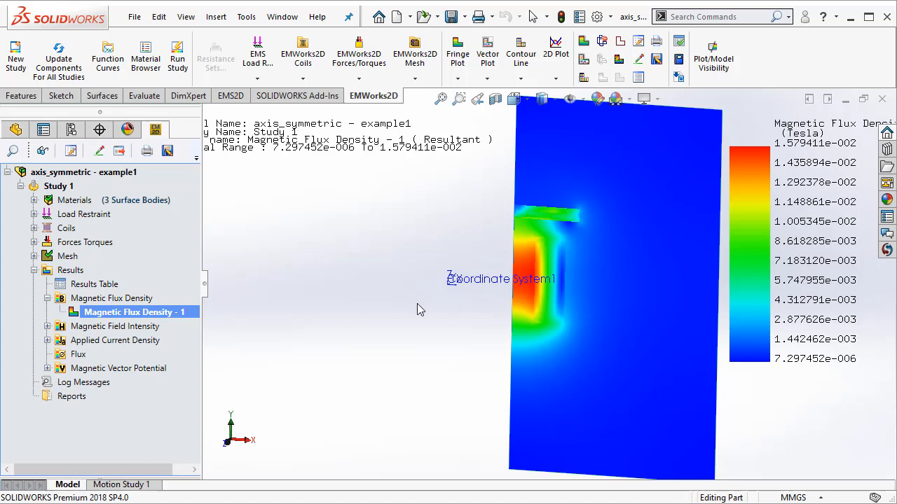
Create an unclipped vector plot of the Magnetic Flux Density and reduce its vector size to 210.
right_click(122, 301)
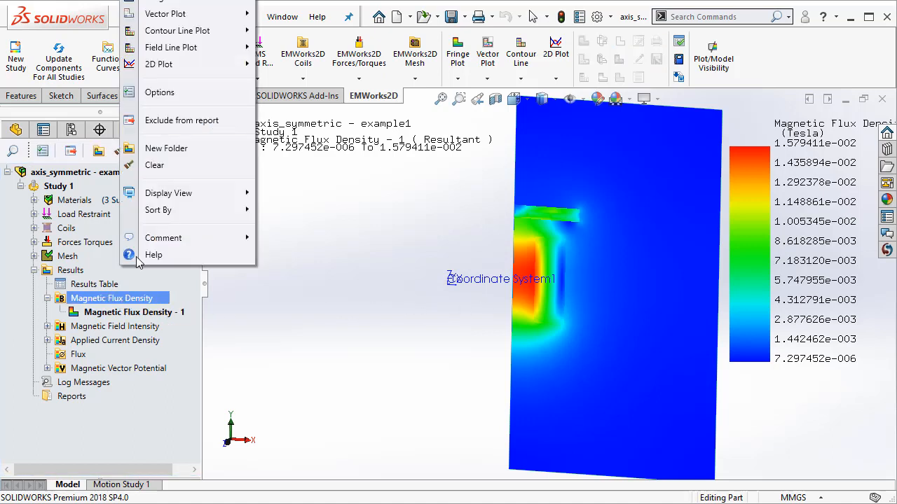
mouse_move(177, 19)
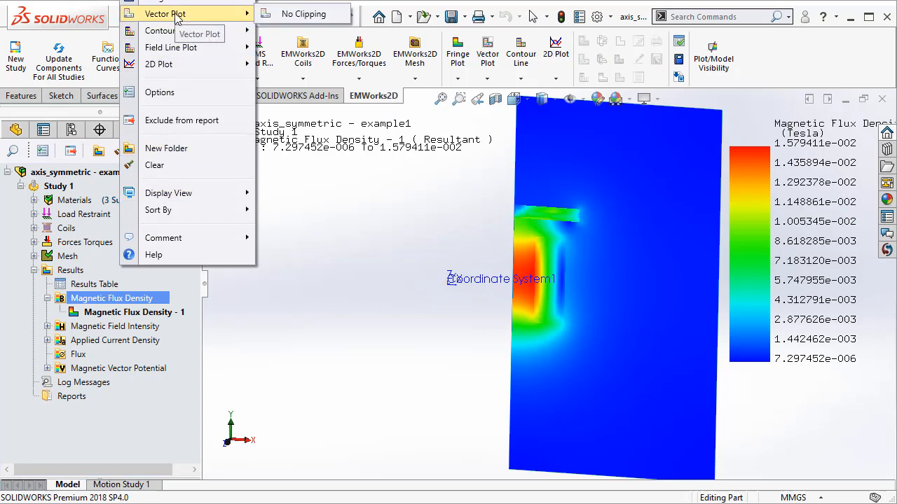
left_click(323, 14)
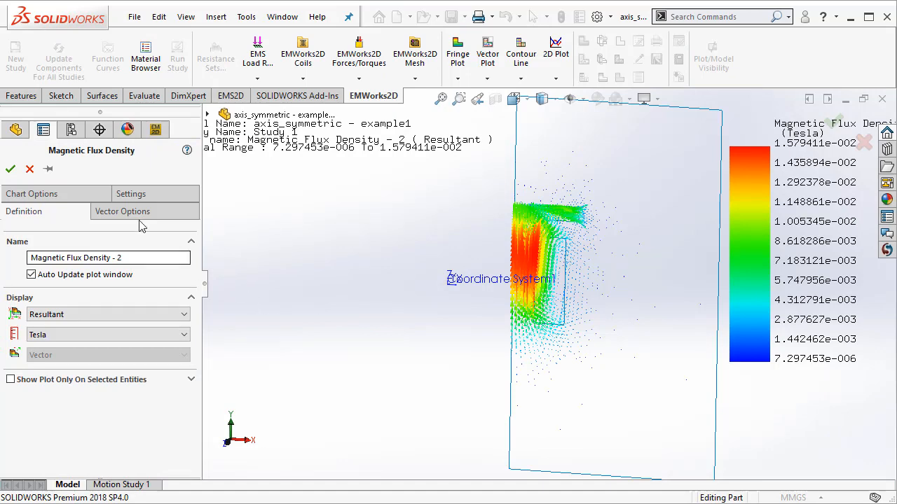
left_click(133, 217)
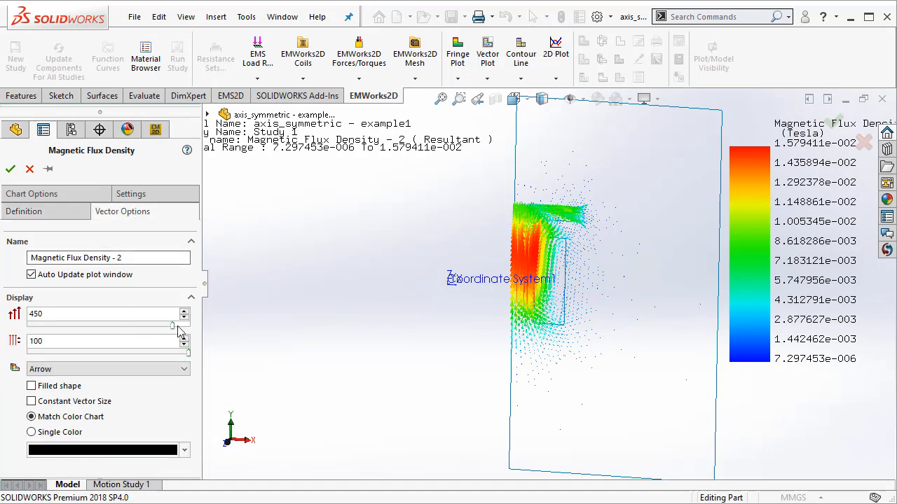
left_click_drag(173, 329, 96, 335)
scroll(624, 248, "down", 4)
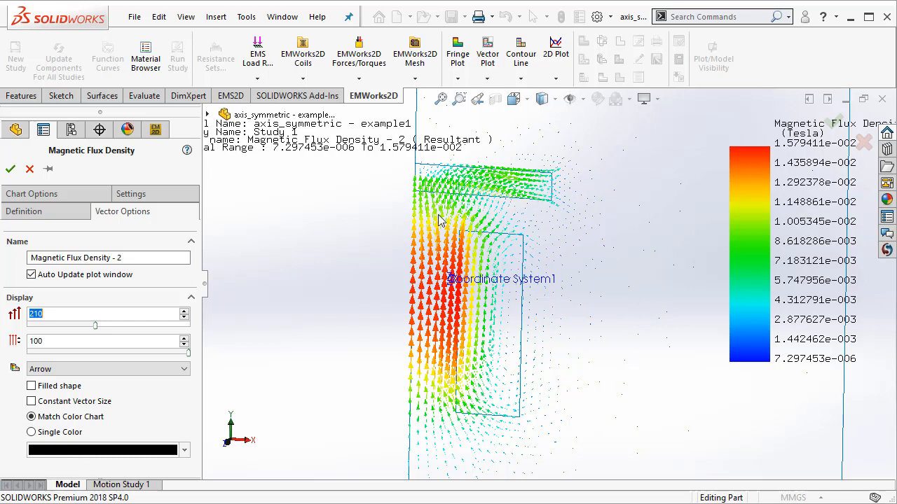
scroll(595, 289, "up", 1)
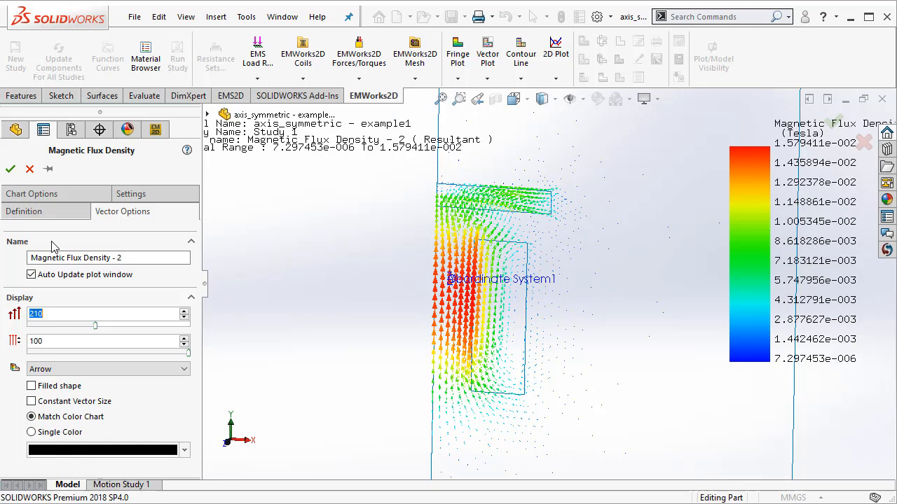
Try single-color arrows on the flux density vector plot, return to Match Color Chart and accept the plot.
left_click(69, 433)
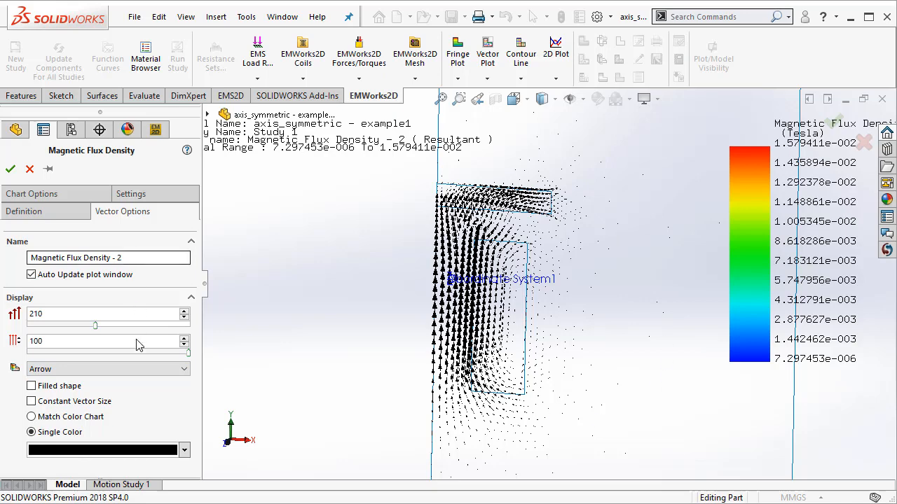
left_click(98, 418)
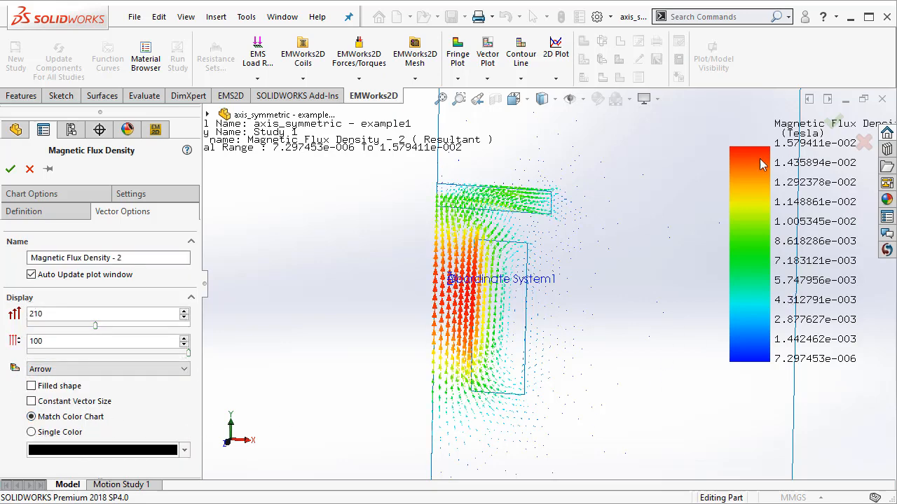
left_click(10, 168)
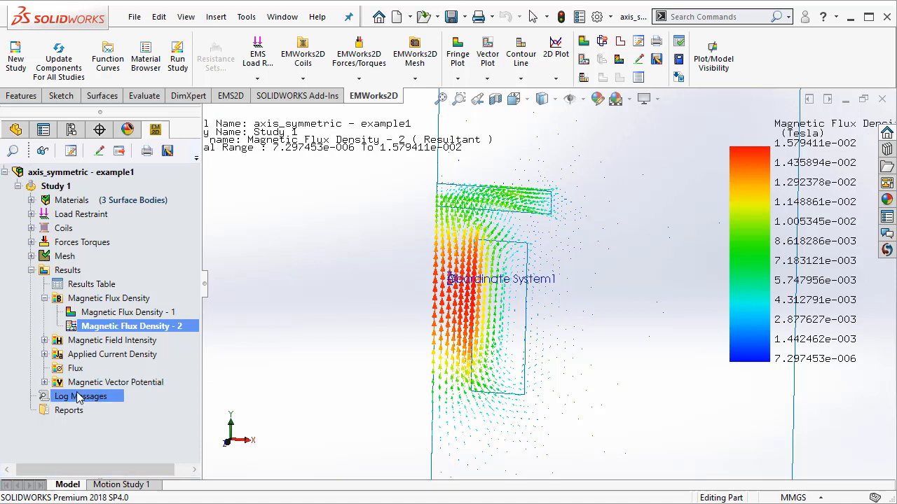
Change the existing Magnetic Vector Potential plot to the Contour Line format and view its contours around the coil.
left_click(44, 381)
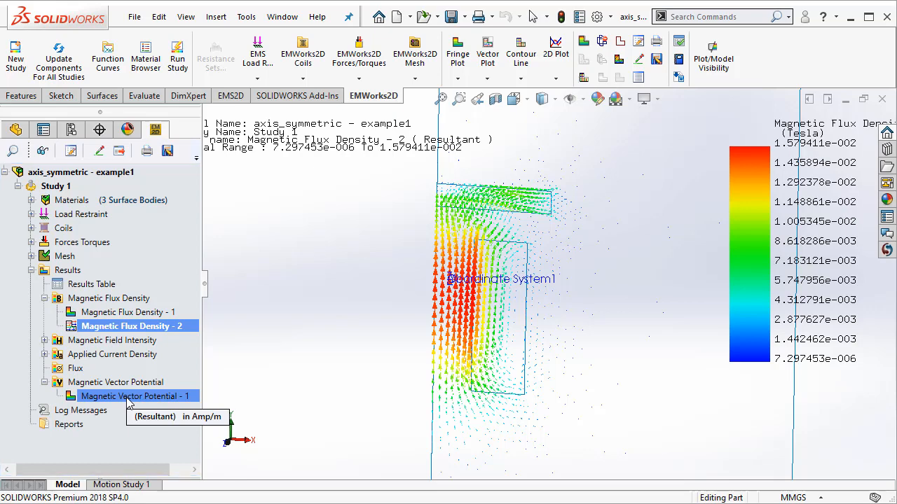
right_click(129, 399)
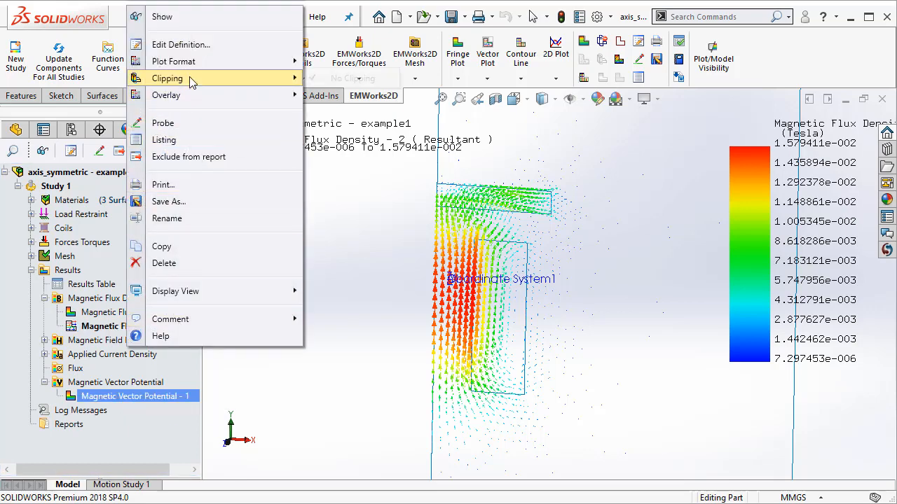
mouse_move(196, 62)
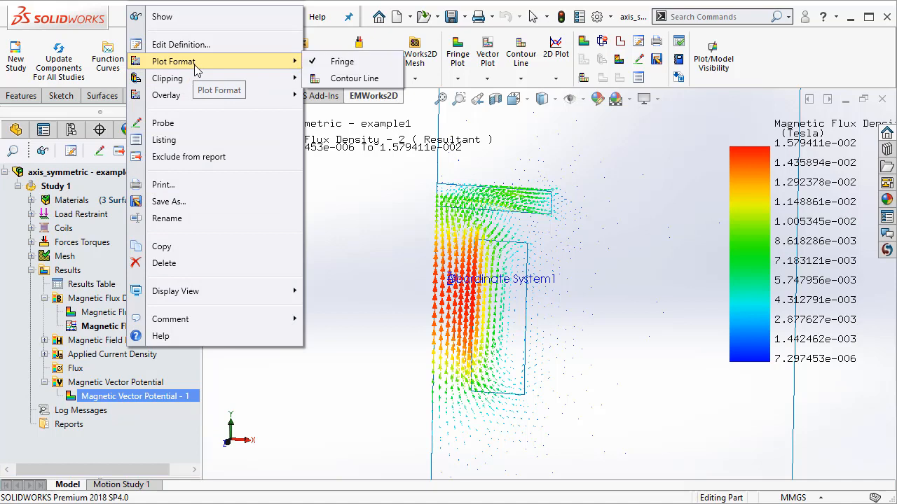
left_click(329, 82)
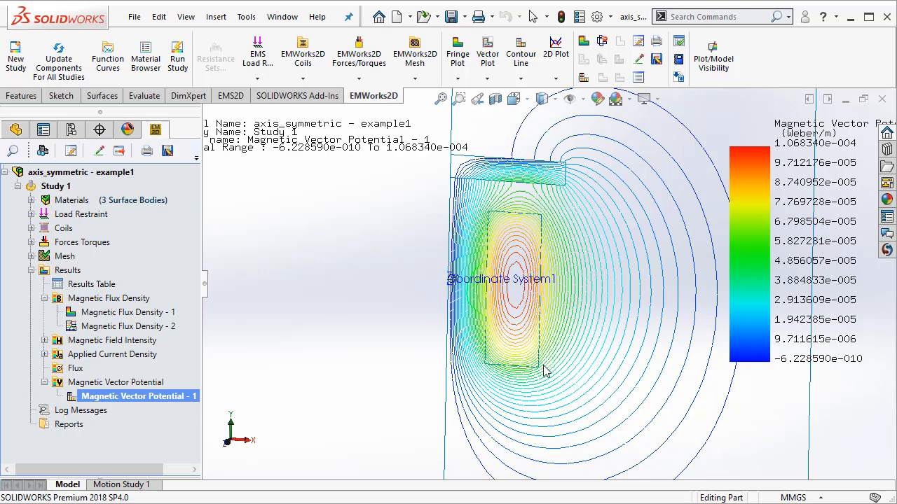
middle_click_drag(546, 371, 548, 392)
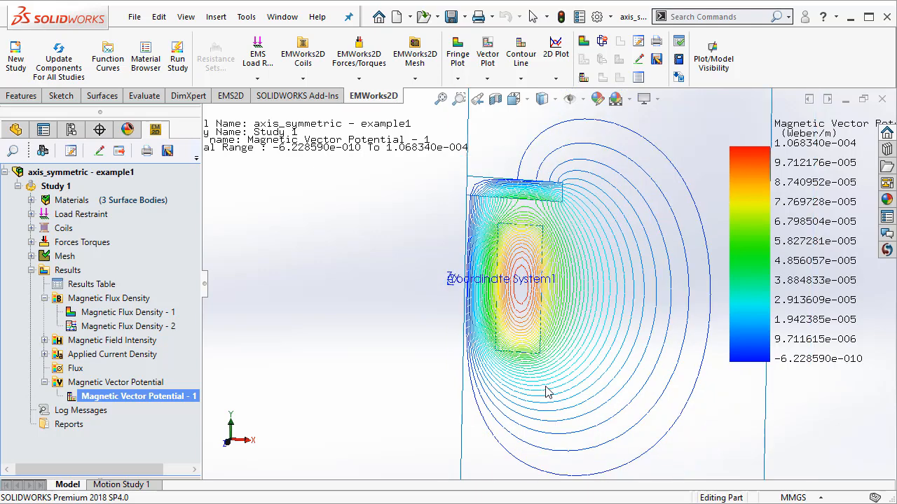